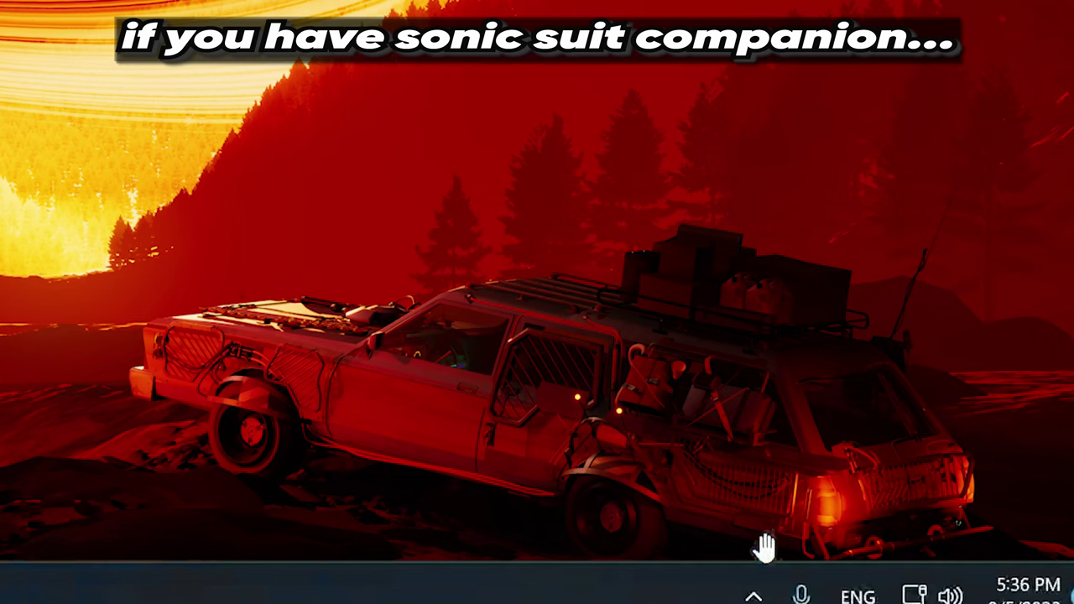
- Exit the Sonic Studio companion app running in the background
click(752, 595)
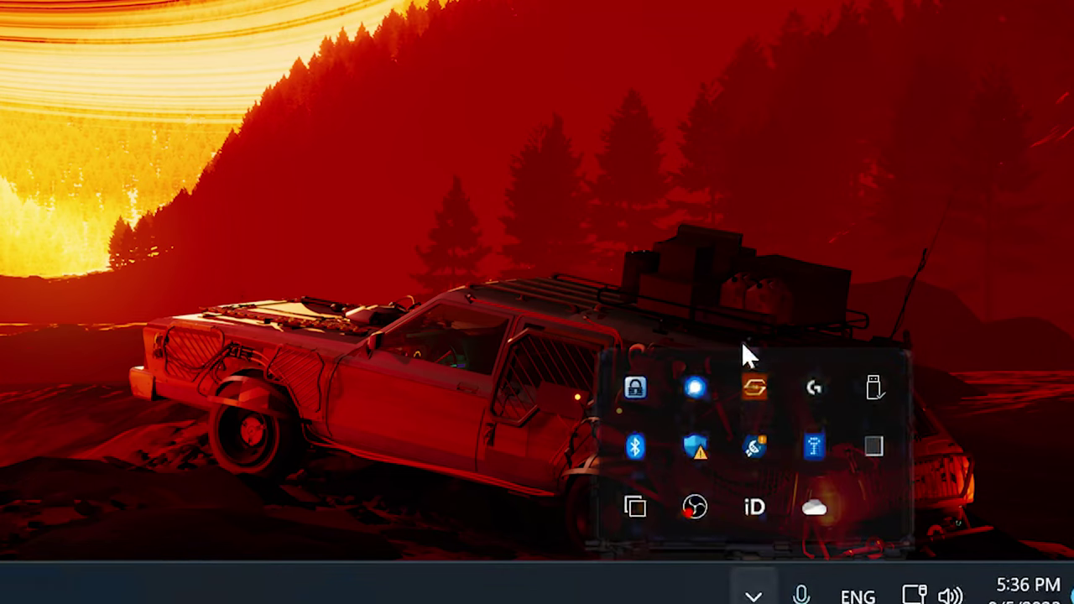
right_click(753, 388)
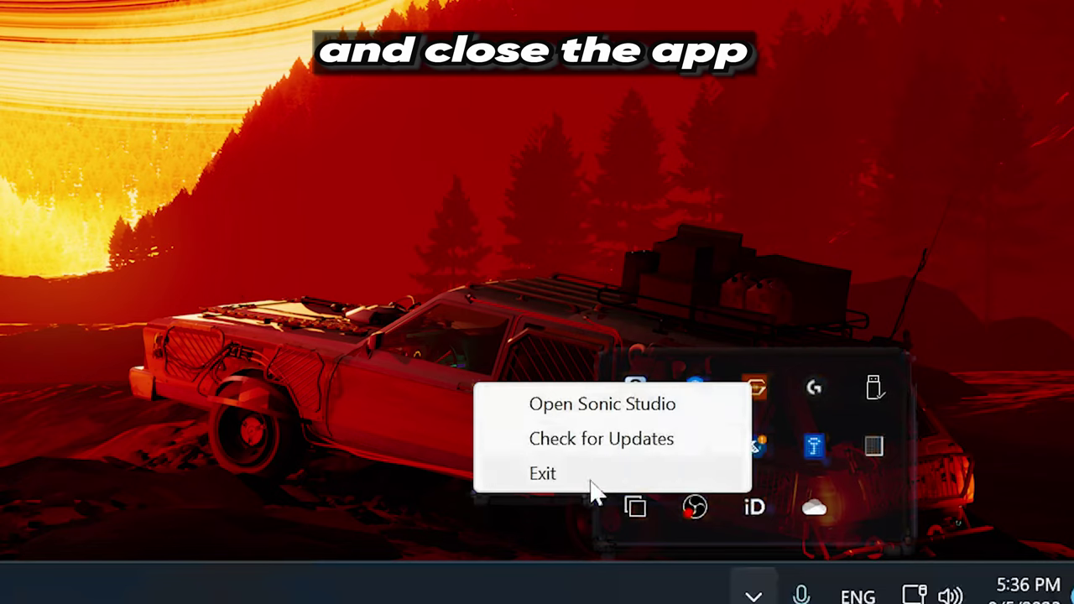
click(626, 473)
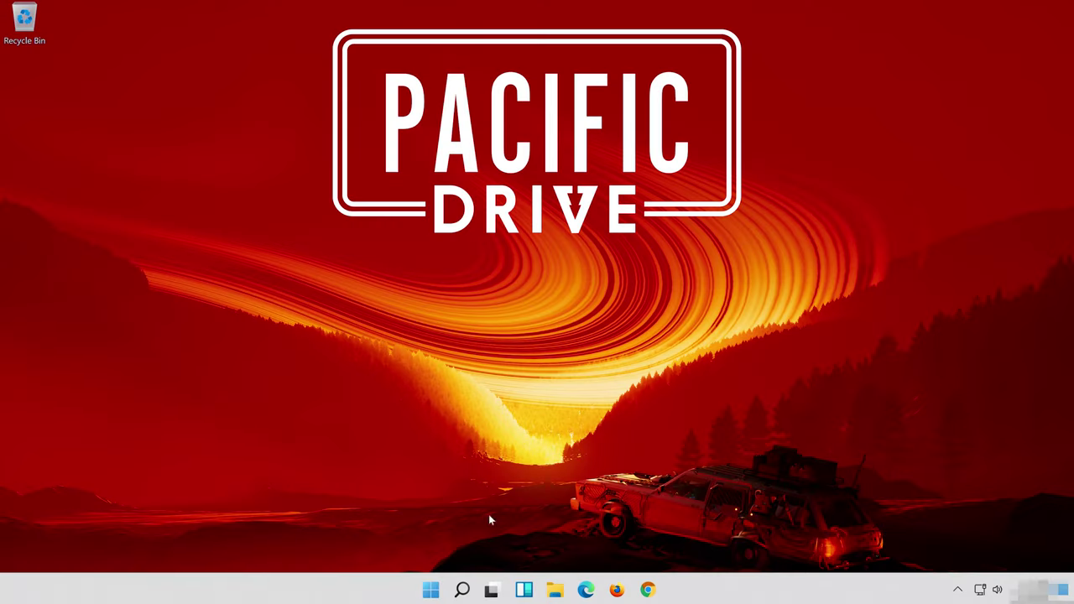
- Search Windows for "control panel" and open the Control Panel app
click(463, 591)
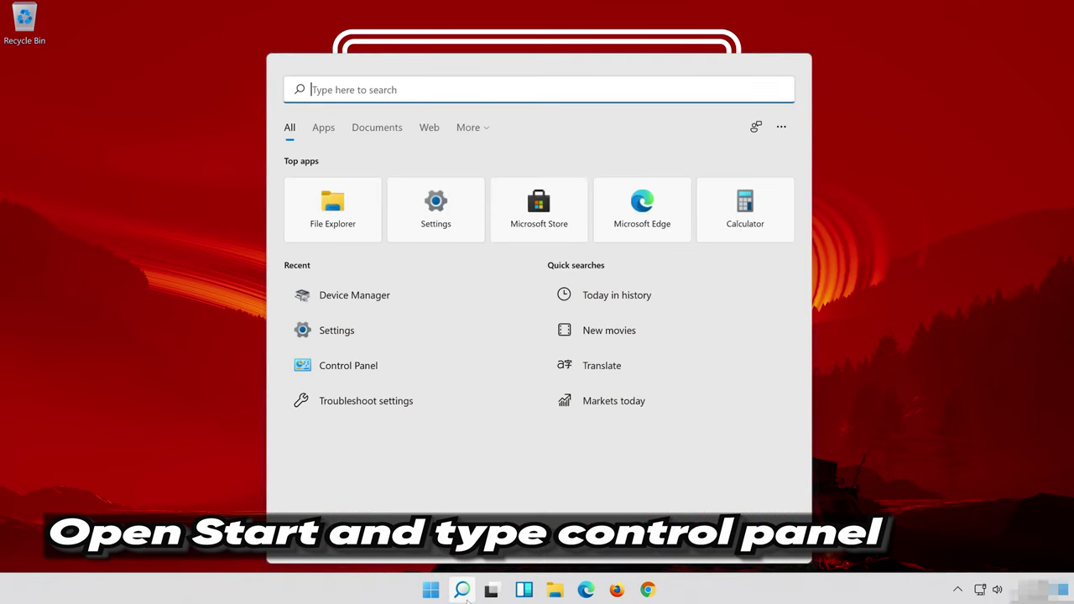
text(cont)
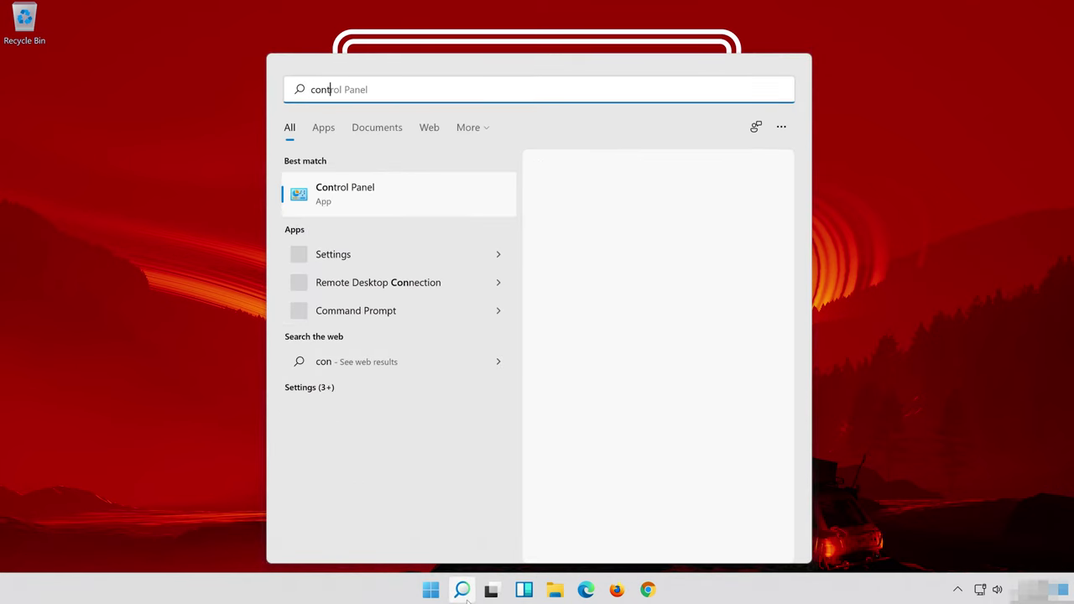
text(rol pa)
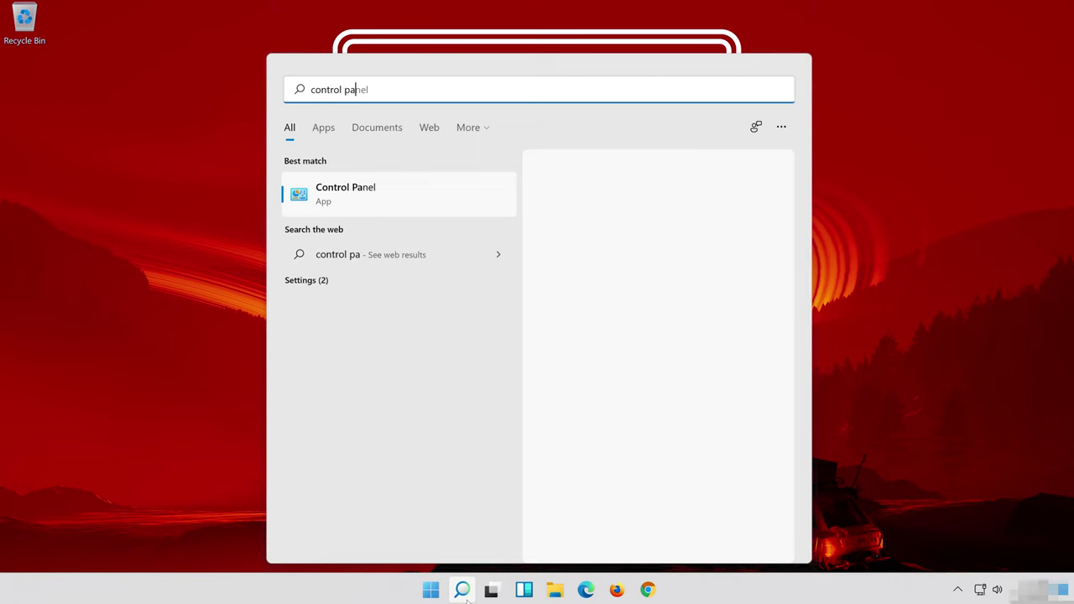
text(nel)
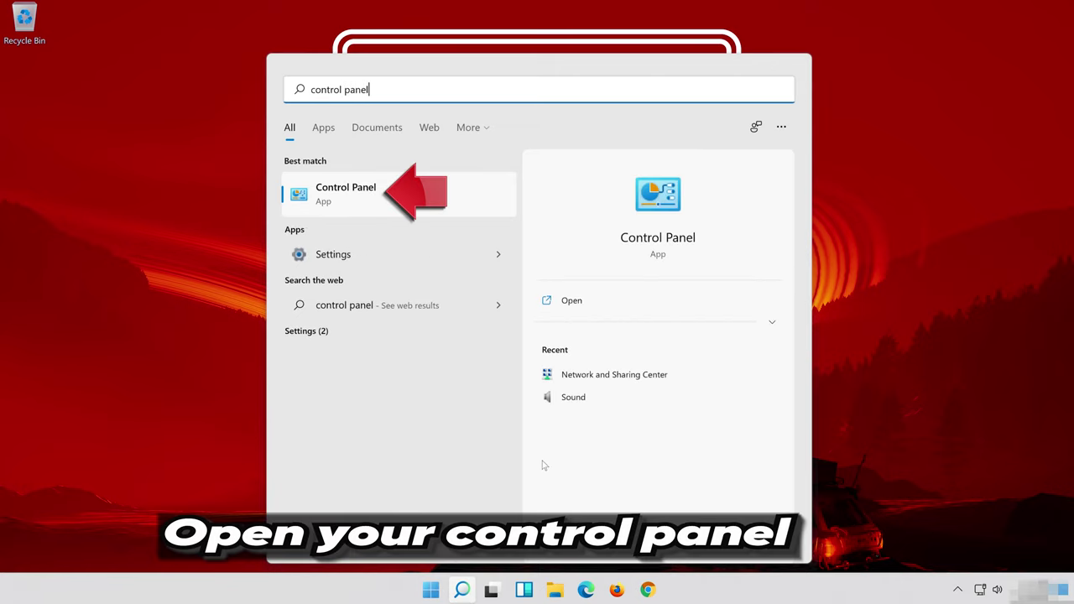
click(453, 194)
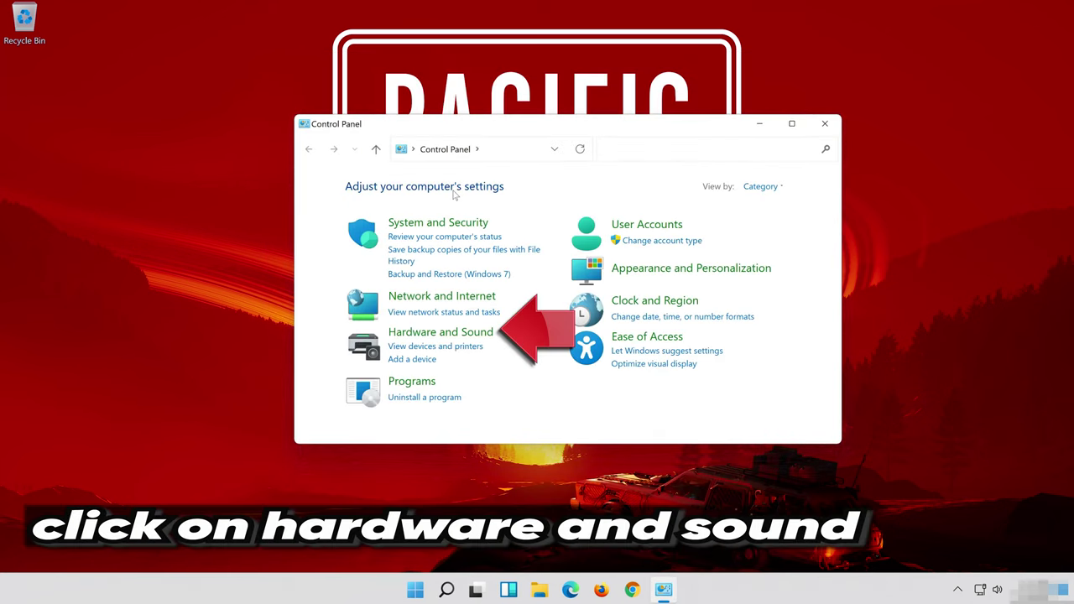
- Open the Sound settings under Hardware and Sound, centre their window, and close the Control Panel window
click(460, 336)
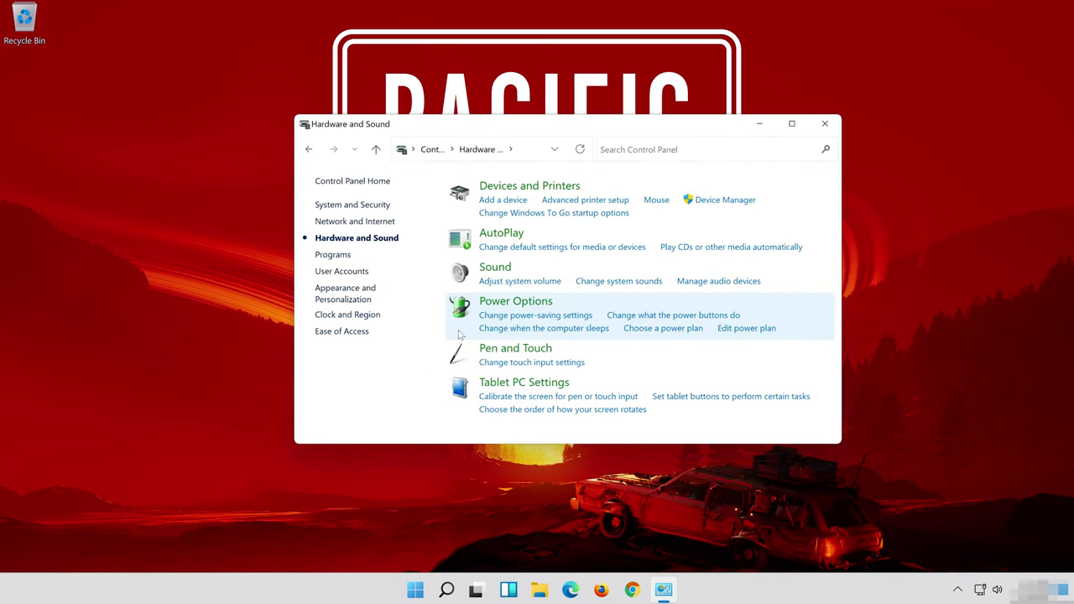
click(495, 268)
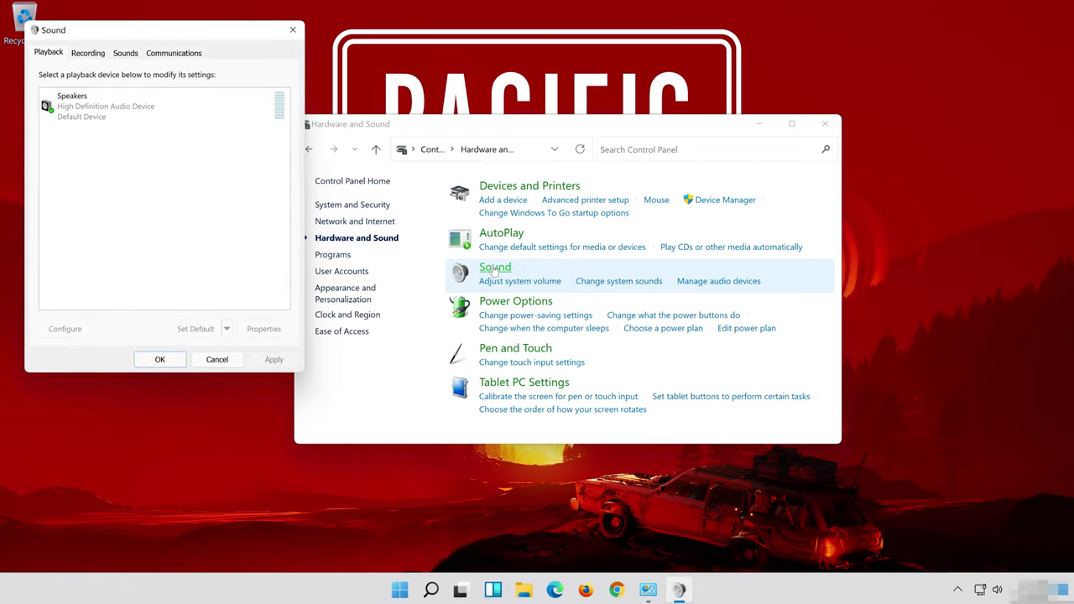
drag(179, 39, 564, 121)
click(827, 123)
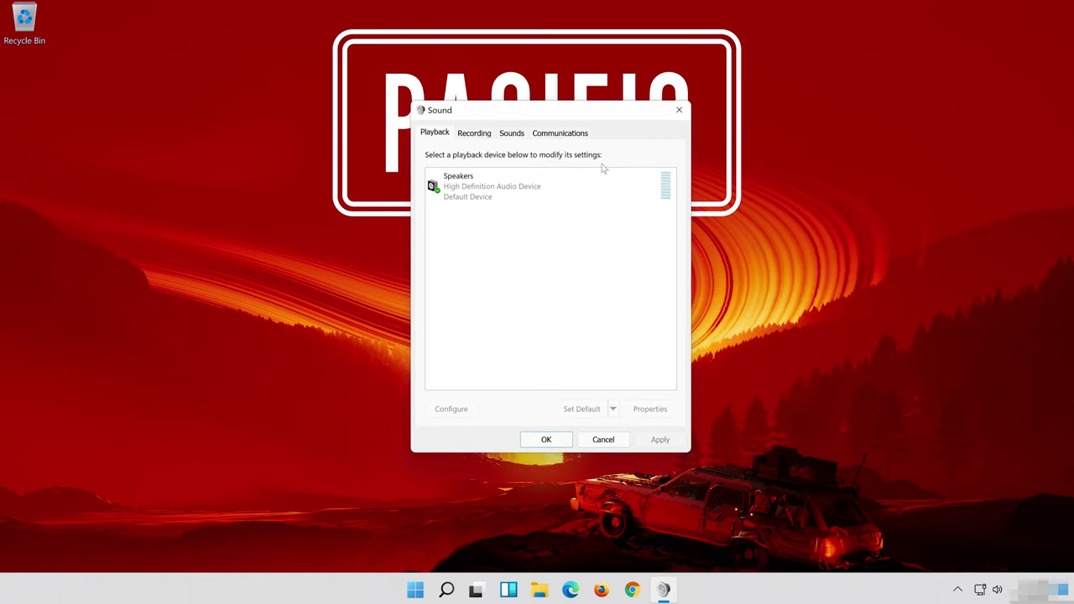
- Open the properties of the Speakers playback device and move the window over the Sound dialog
click(518, 182)
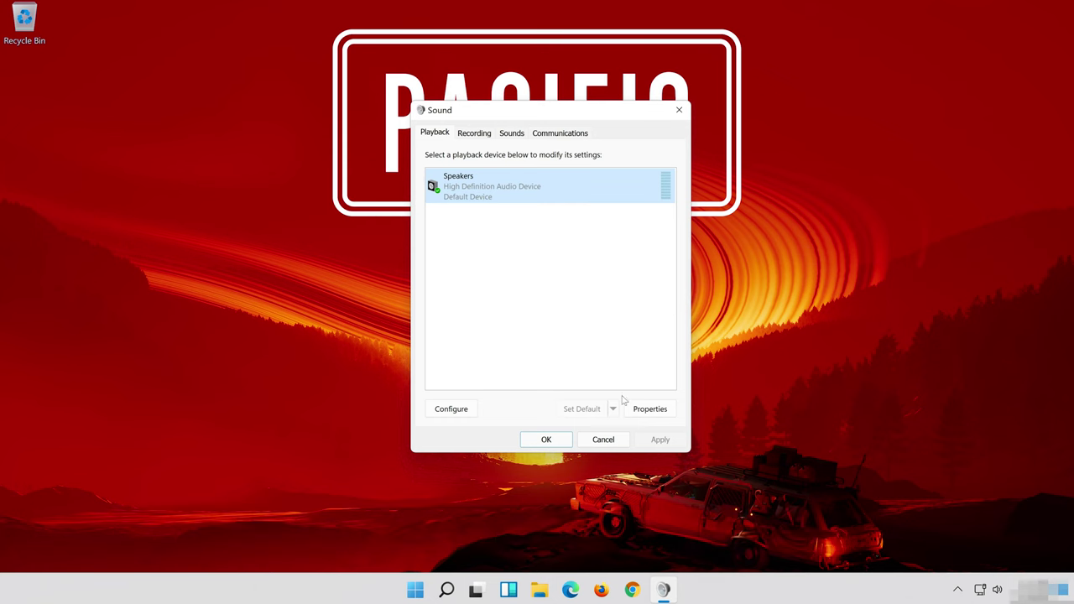
right_click(552, 182)
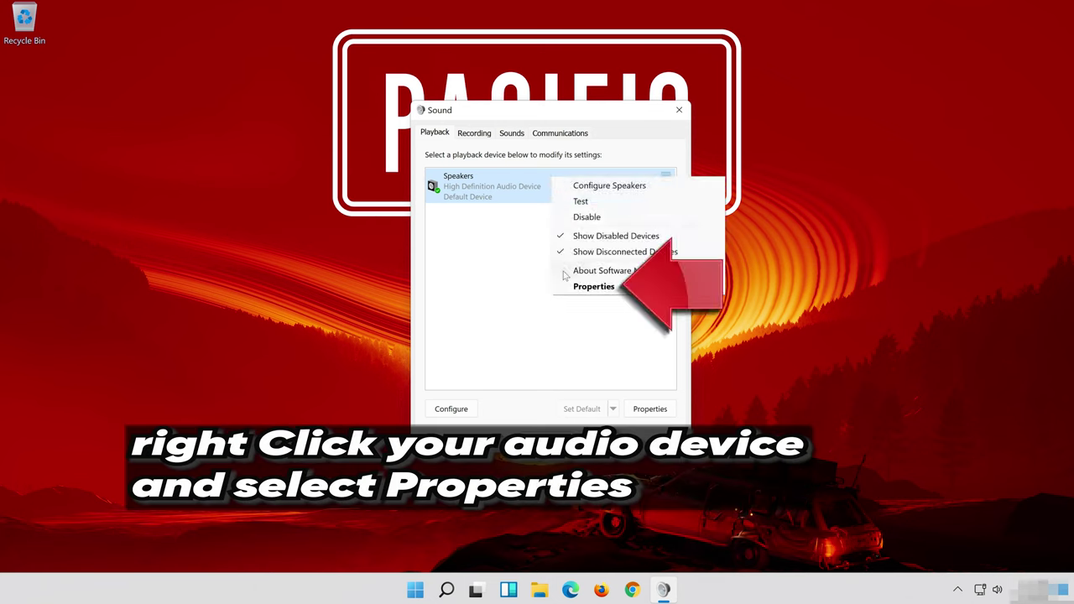
click(637, 288)
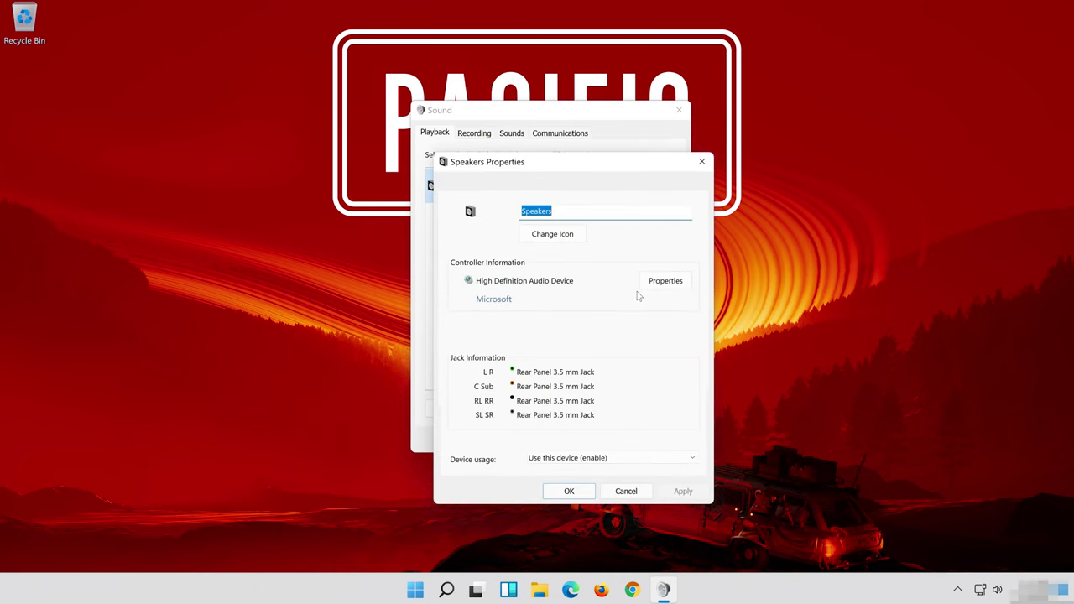
drag(594, 161, 575, 115)
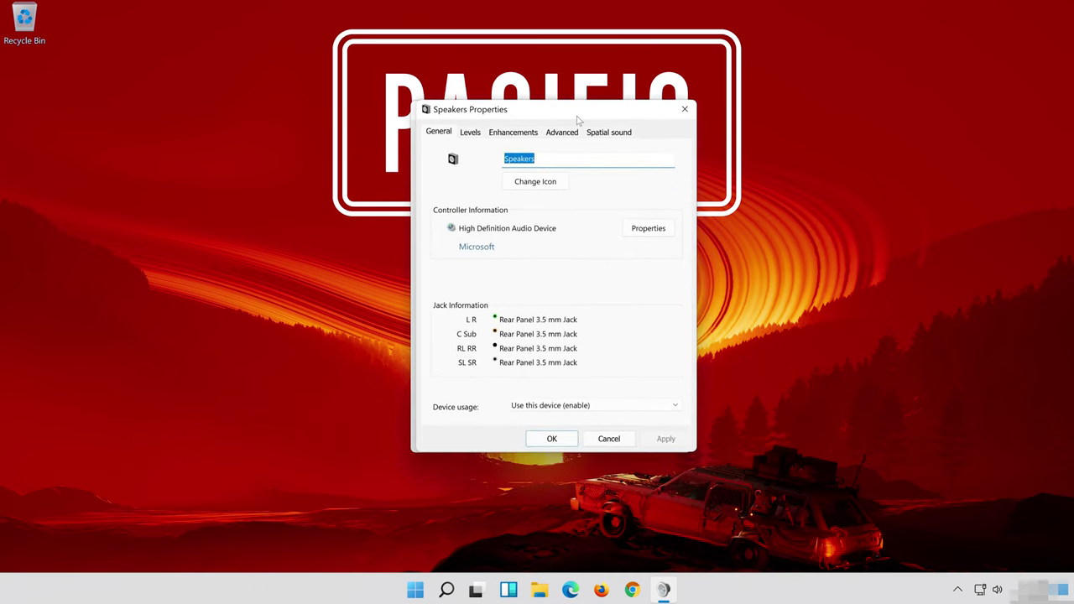
- Disable all enhancements for the Speakers, apply the change, and close both sound dialogs with their settings accepted
click(529, 131)
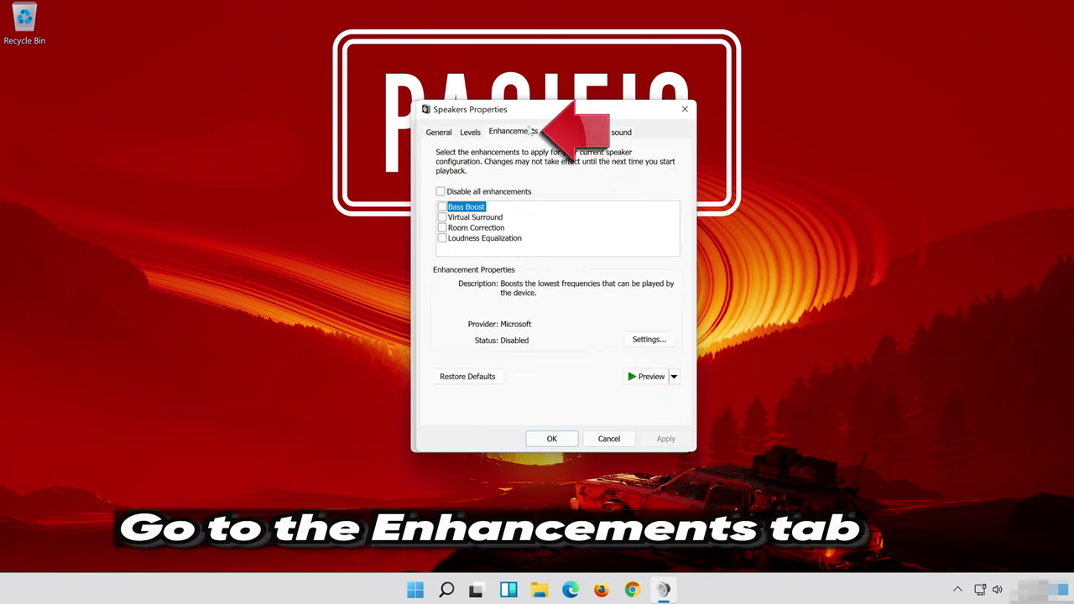
click(447, 194)
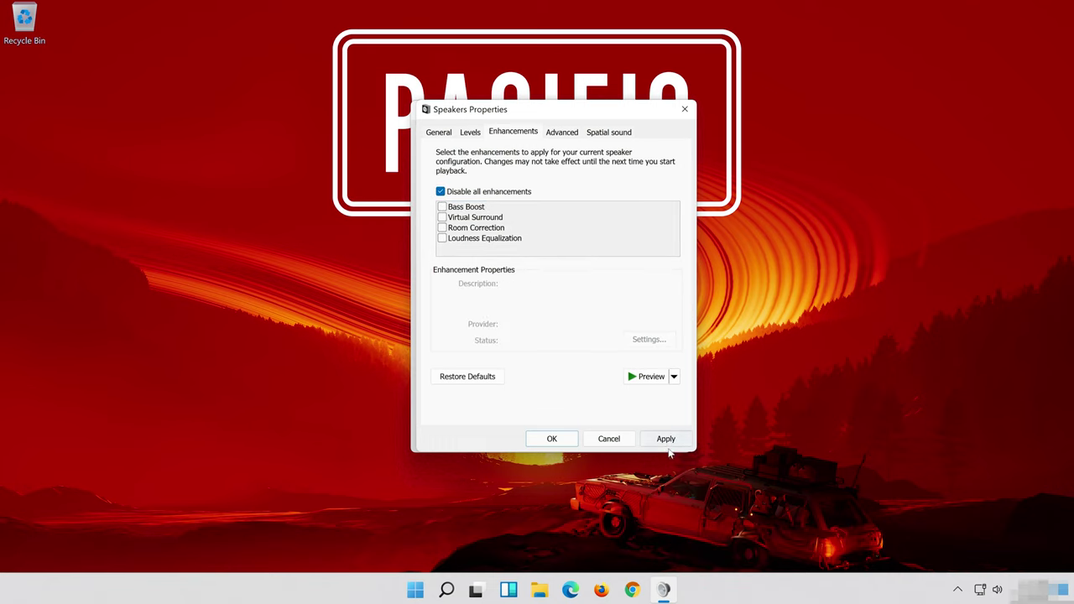
click(676, 439)
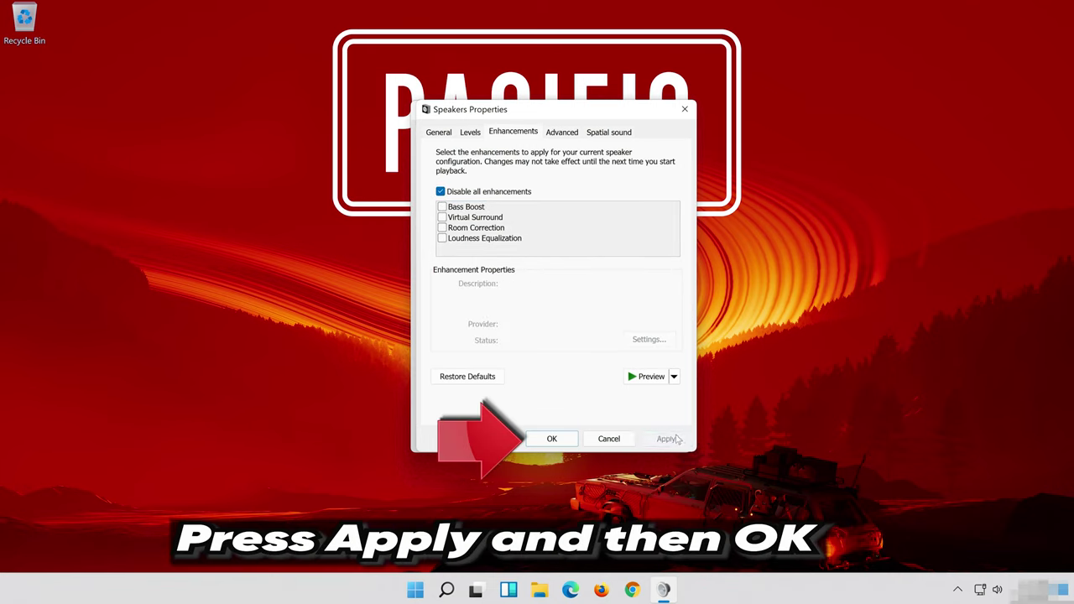
click(567, 438)
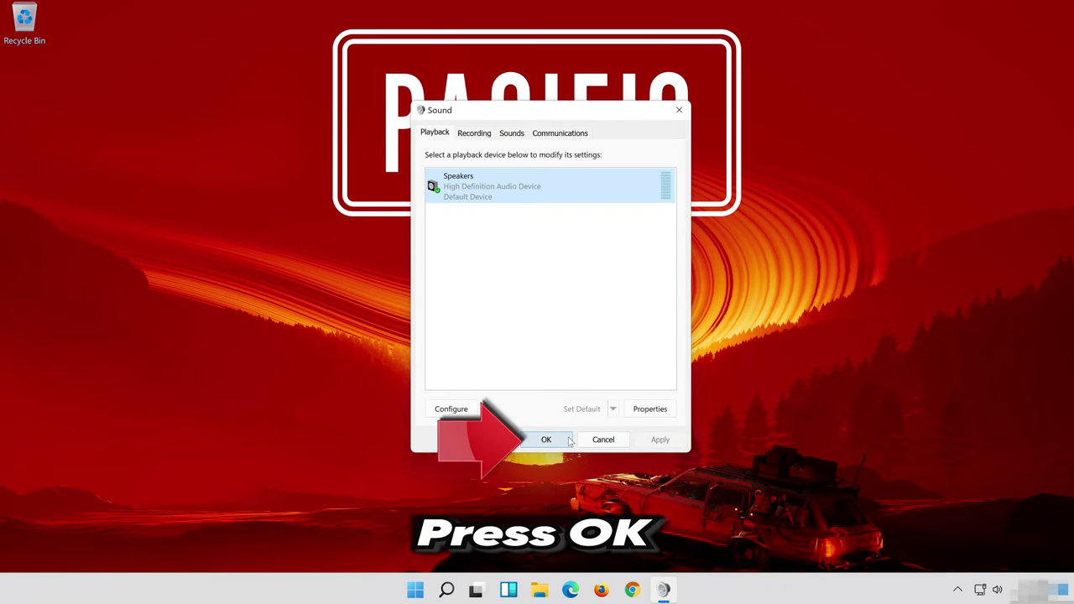
click(545, 439)
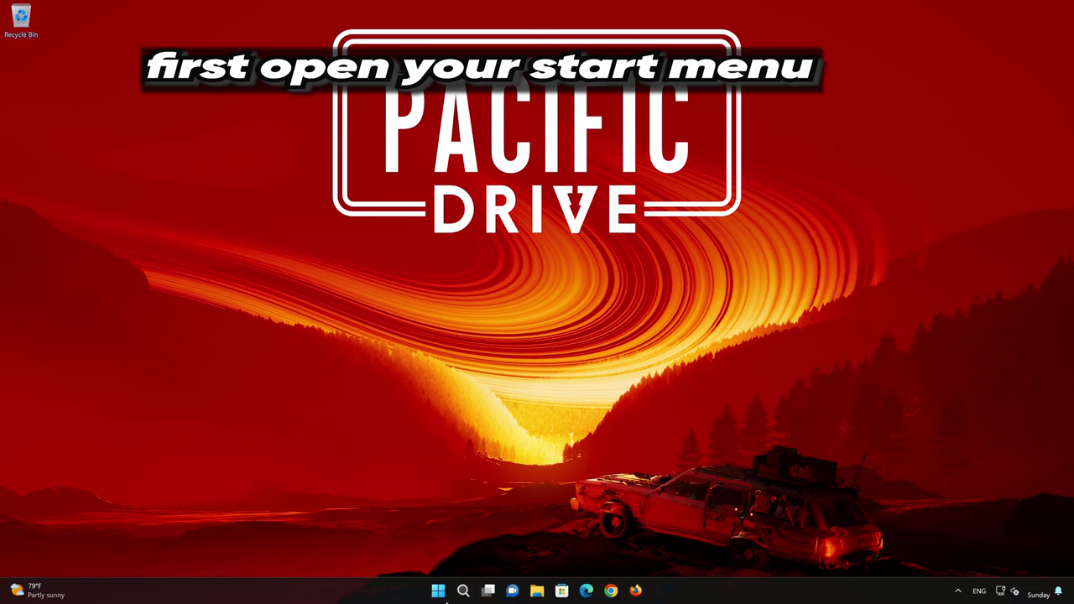
- Open Windows Settings and go to the other troubleshooters within the System troubleshooting options
click(440, 589)
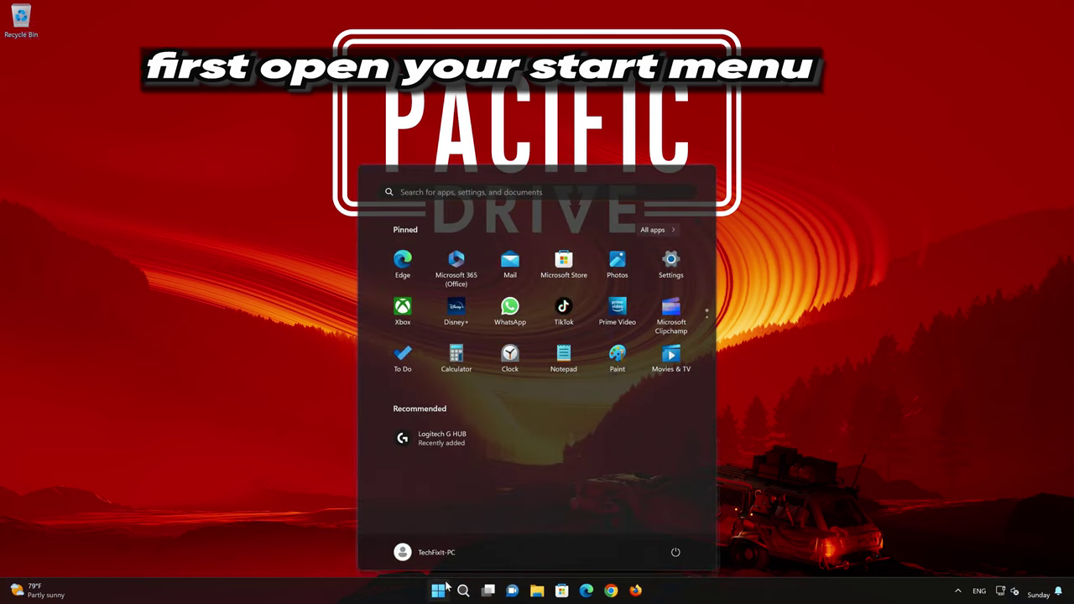
click(679, 269)
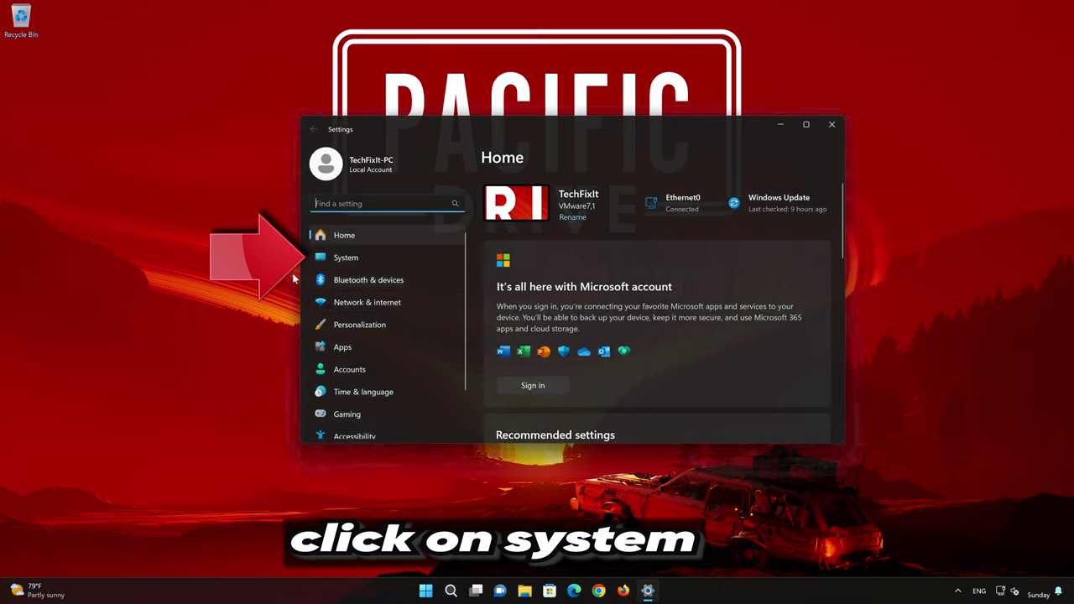
click(380, 259)
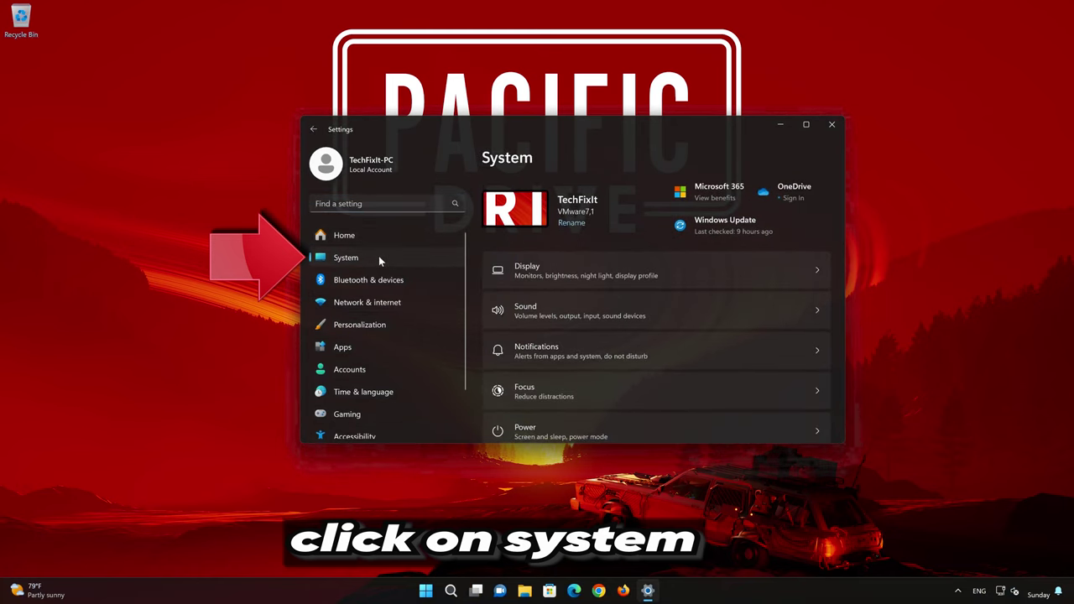
scroll(637, 332, down, 5)
scroll(636, 336, down, 3)
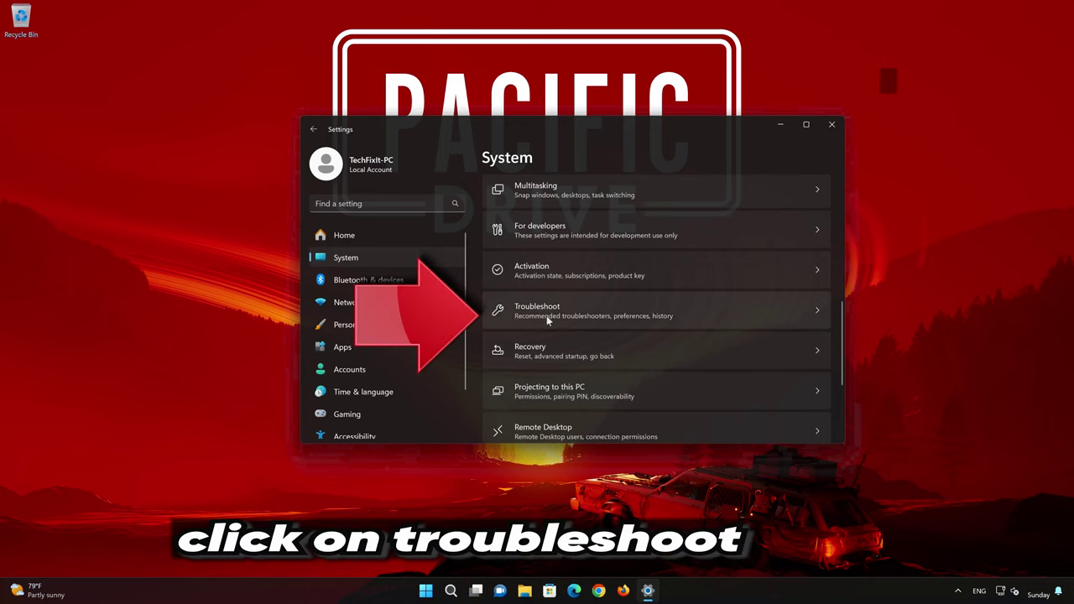
scroll(611, 311, down, 1)
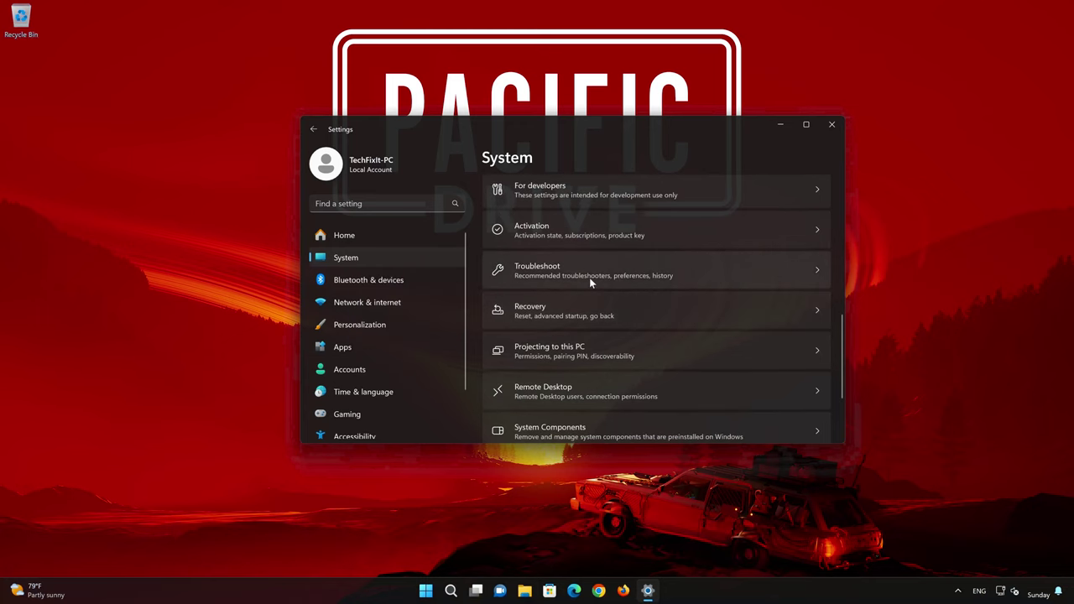
click(589, 282)
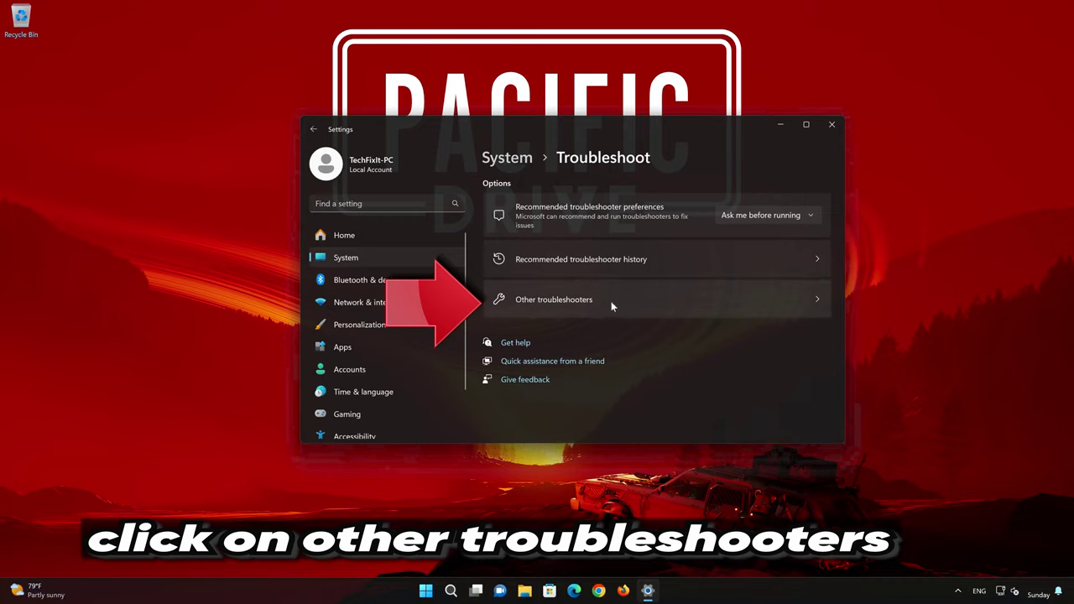
click(576, 309)
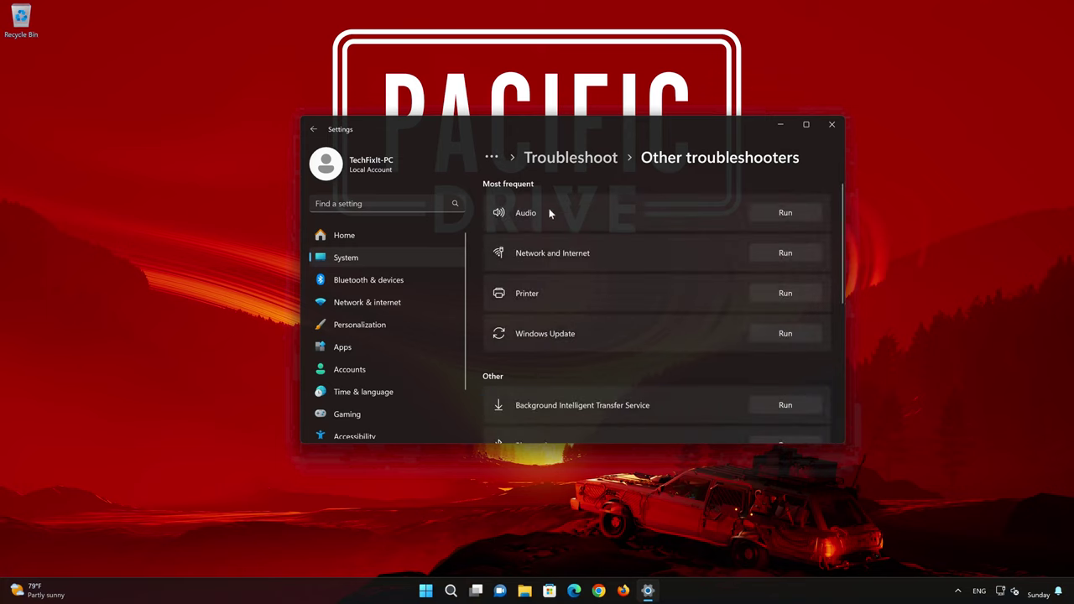
- Run the Audio troubleshooter, consenting to automated diagnostics and to an automatic restart of the audio services
click(786, 212)
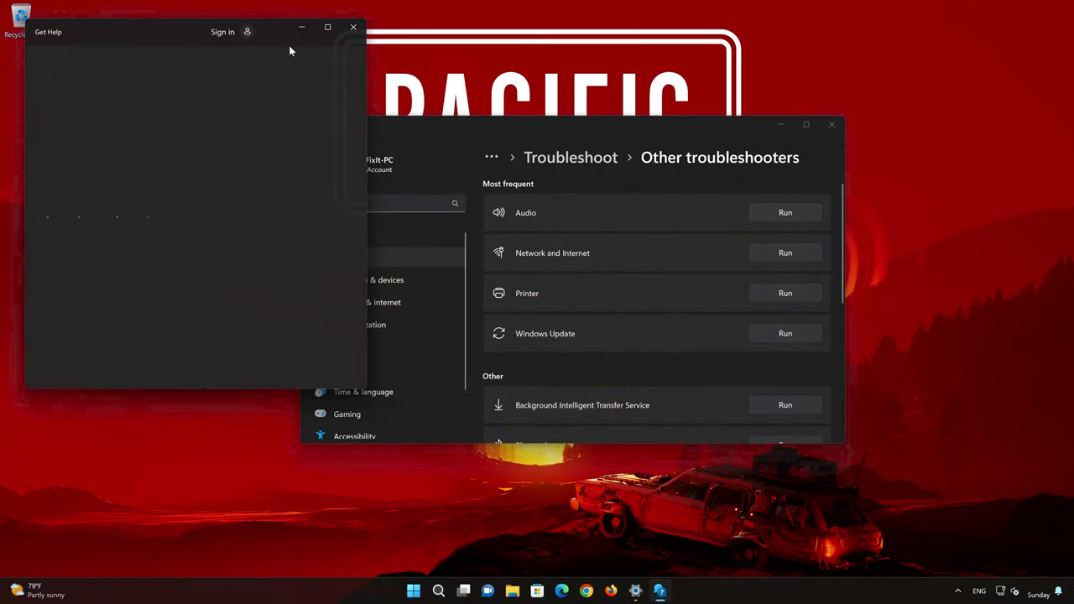
drag(270, 31, 593, 99)
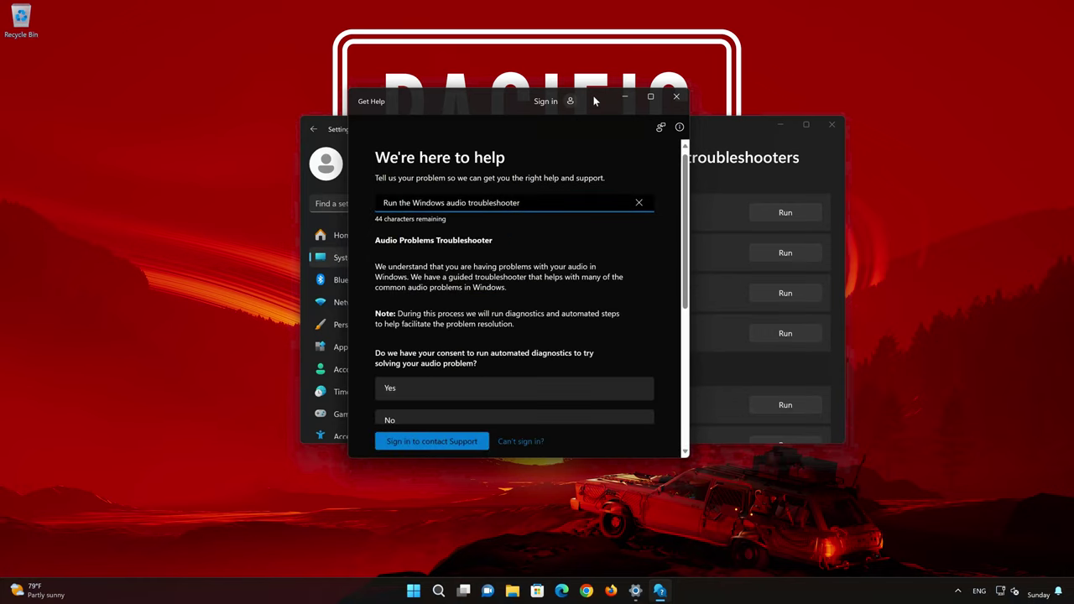
click(443, 392)
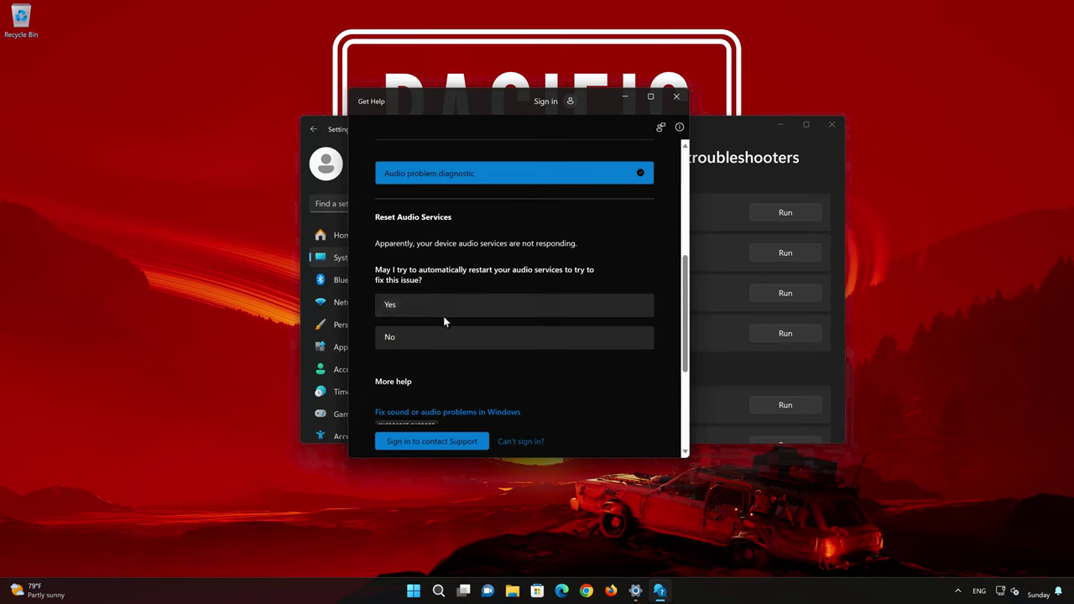
click(461, 305)
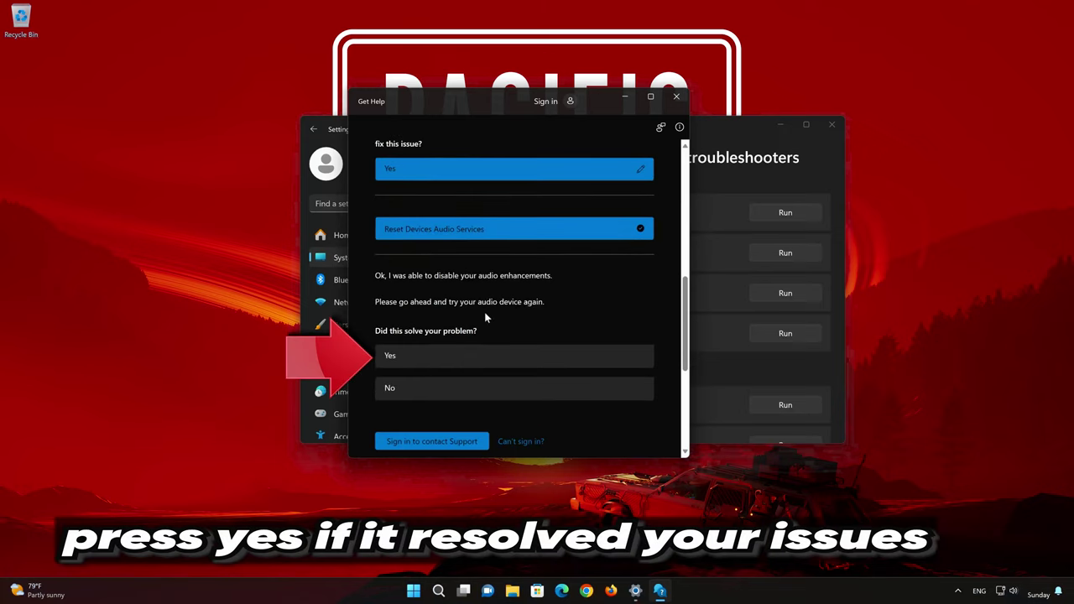
- Answer Yes to whether the audio problem was solved, and close Get Help and Settings
click(462, 360)
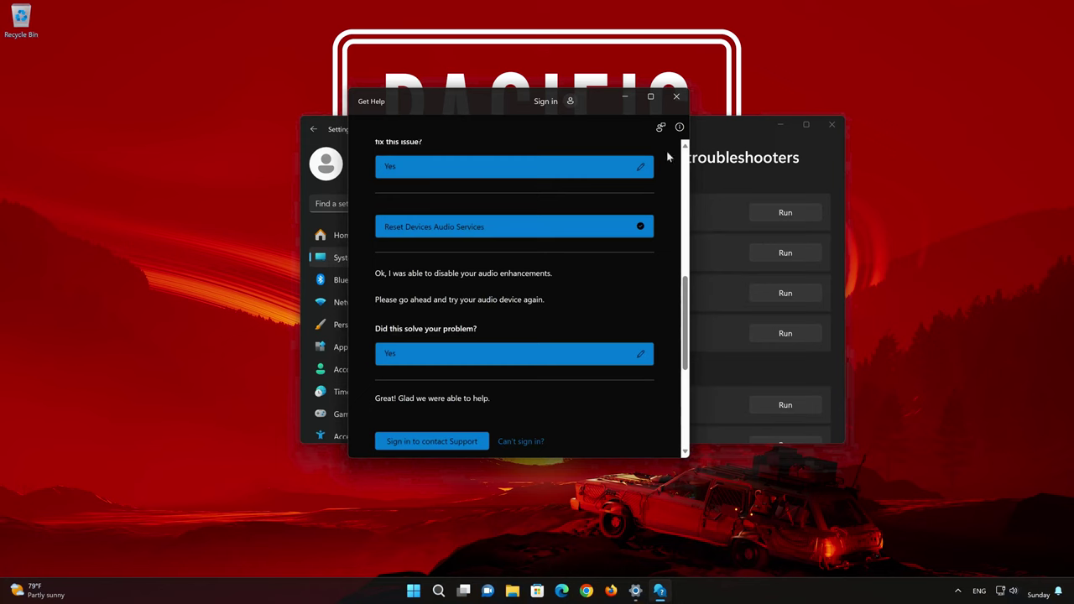
click(676, 99)
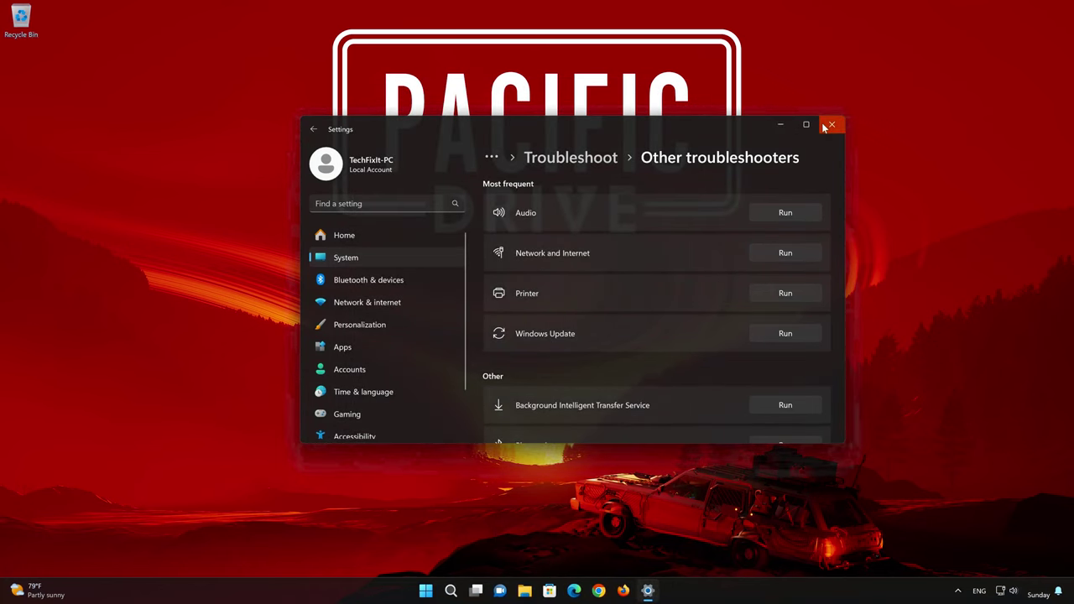
click(824, 126)
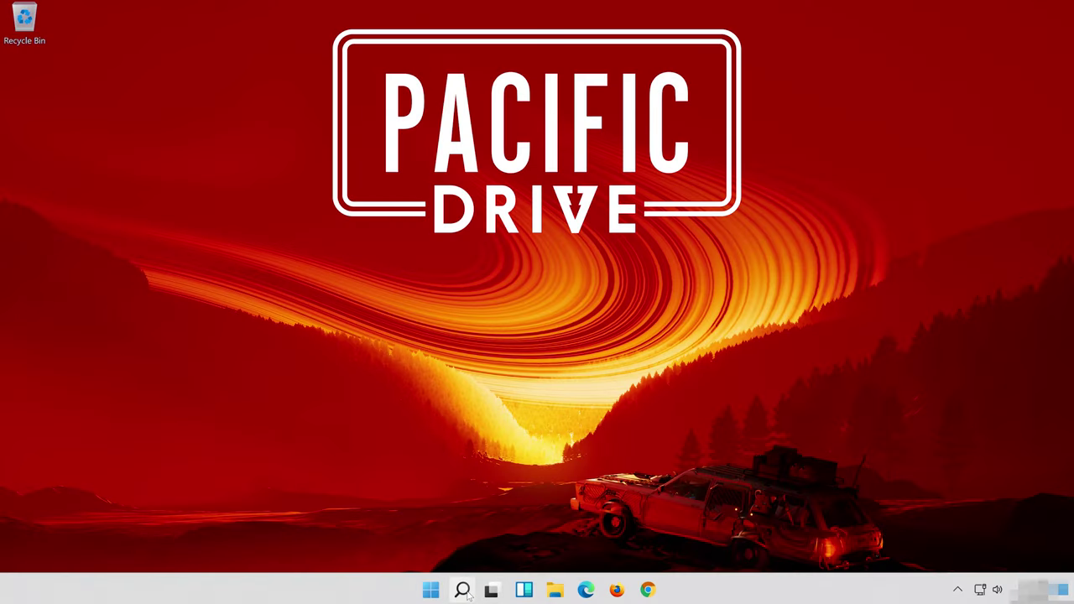
- Find and open Control Panel, and bring up the Sound settings under Hardware and Sound
click(463, 590)
text(c)
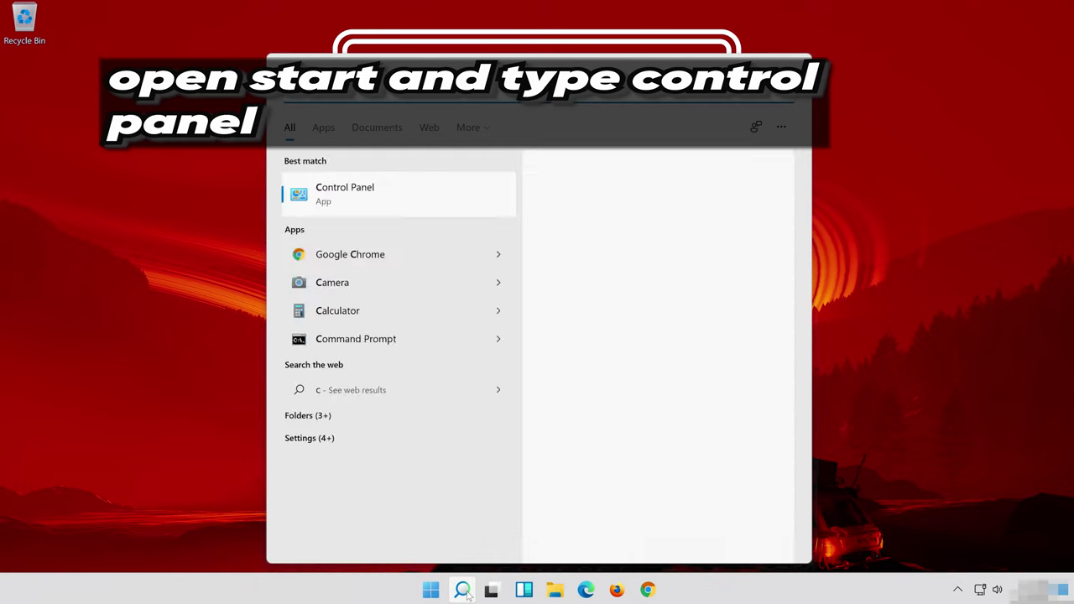
text(ontrol pa)
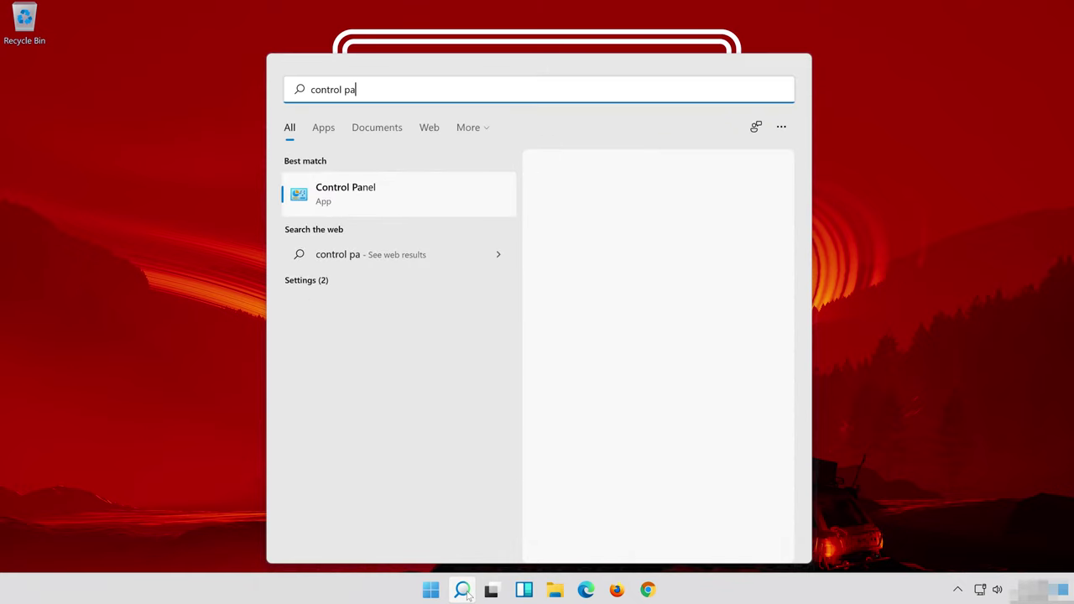
text(nel)
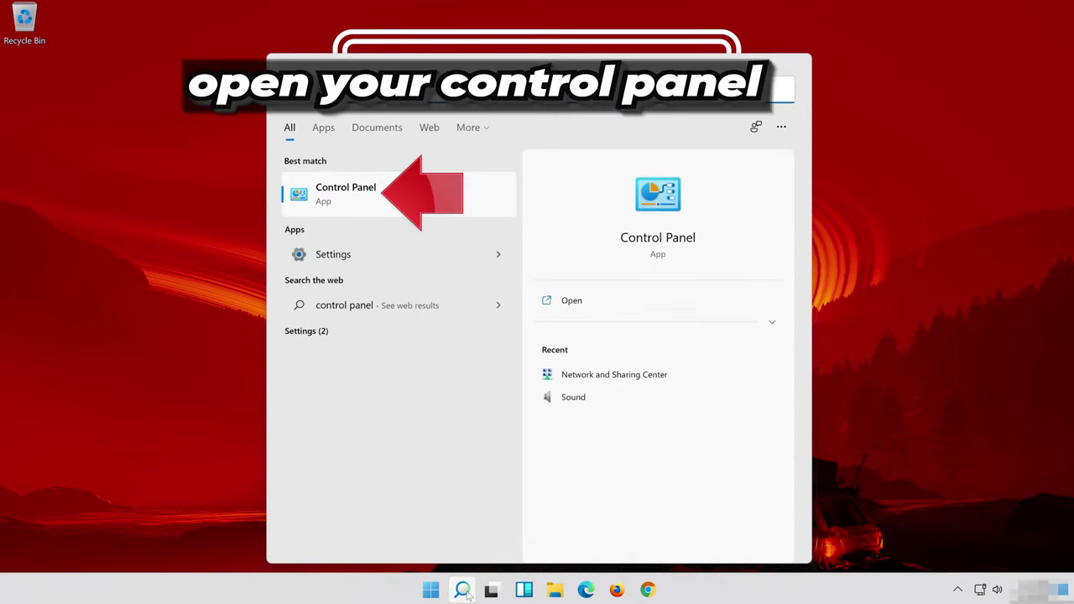
click(447, 196)
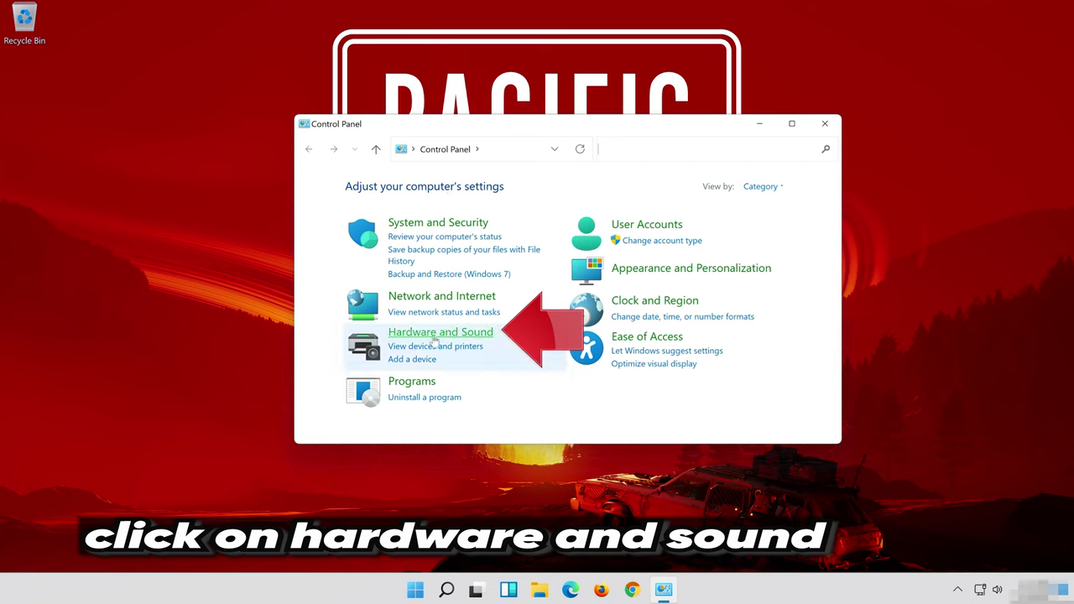
click(474, 335)
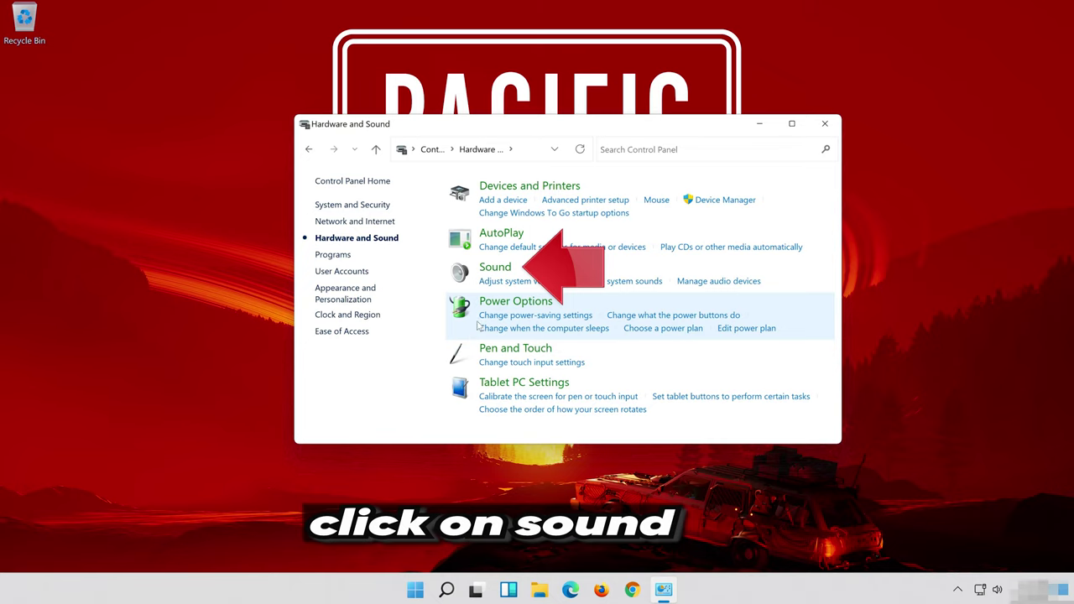
click(486, 268)
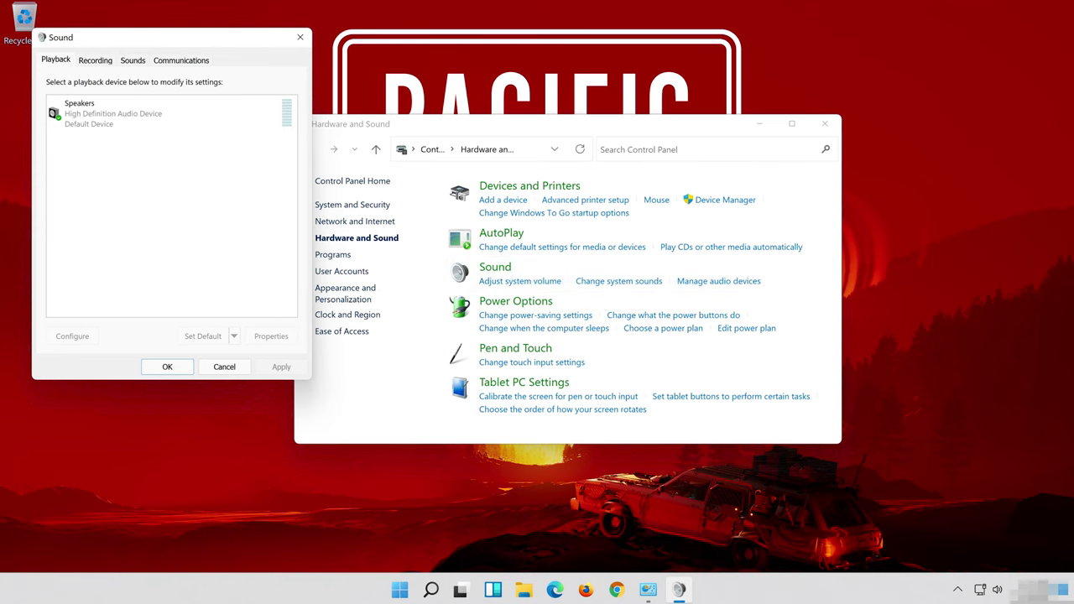
drag(179, 39, 581, 101)
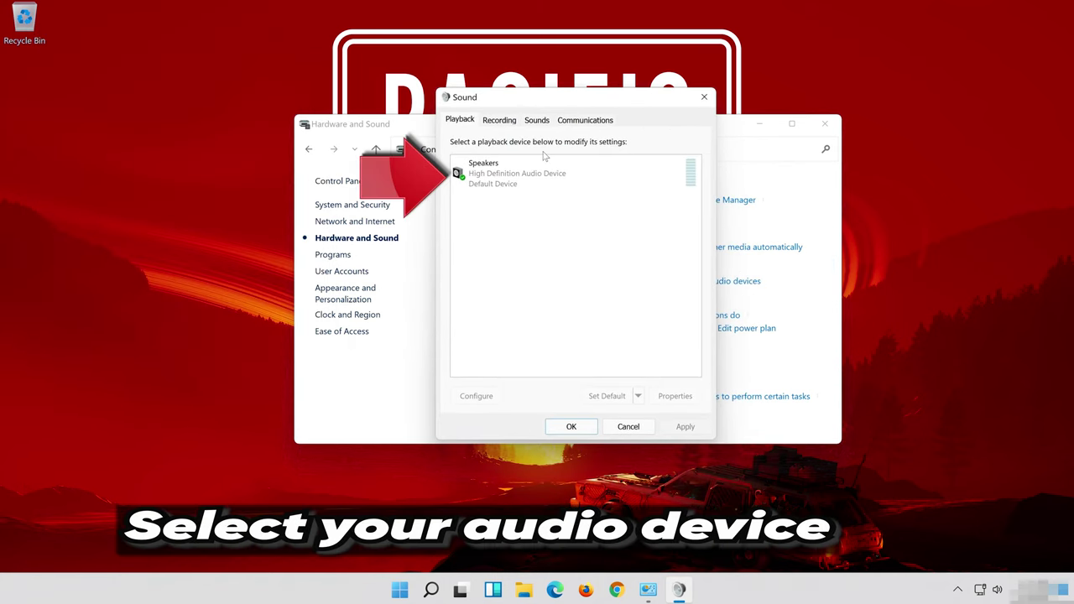
- Set the Speakers' default format to 16 bit, 48000 Hz (DVD Quality) in their advanced properties and accept both sound dialogs
click(560, 177)
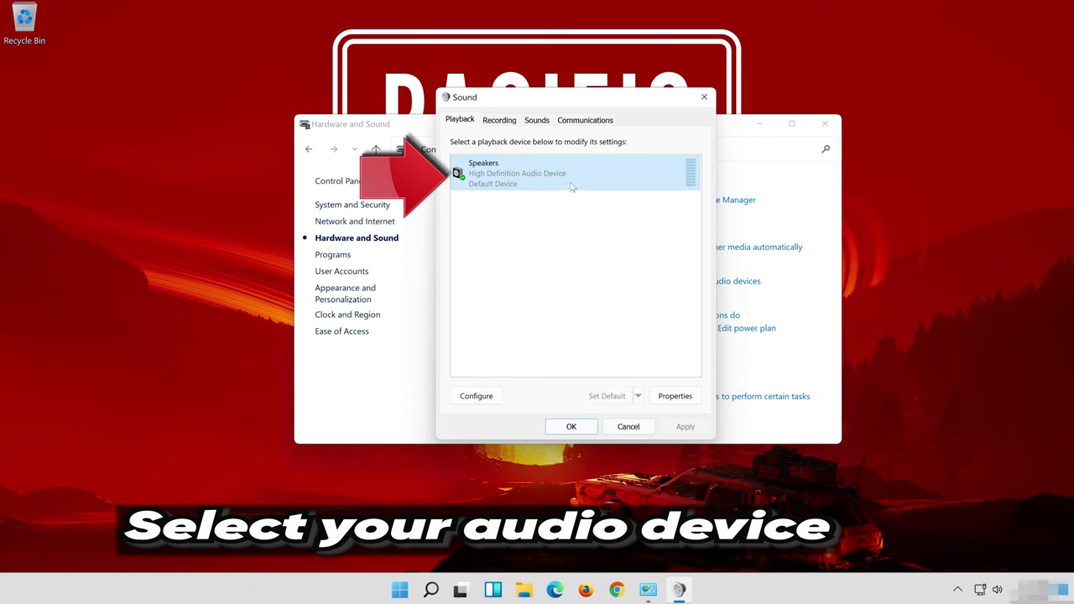
right_click(571, 186)
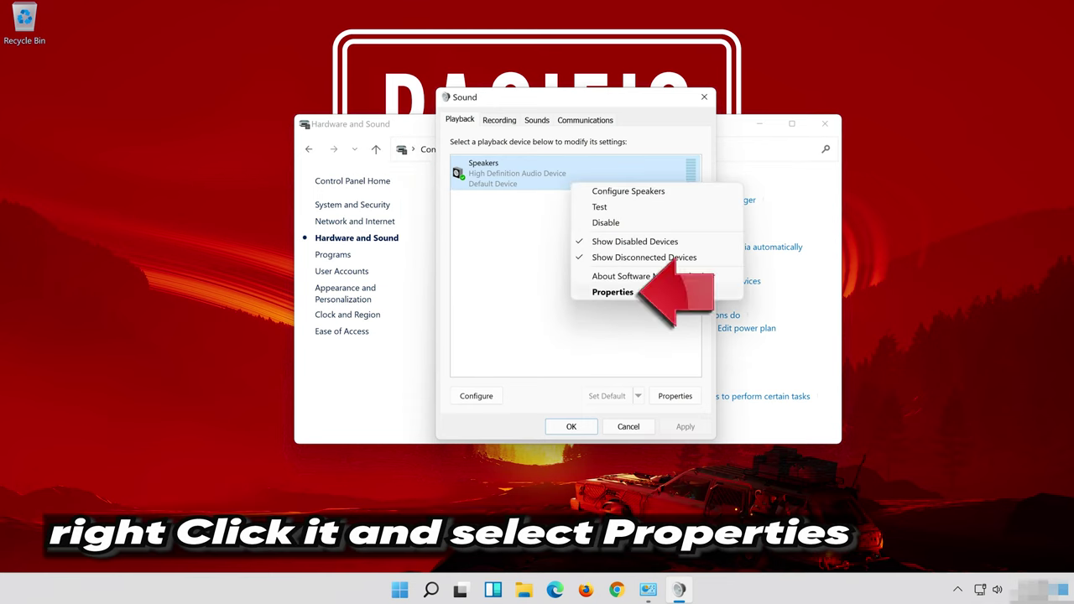
click(633, 294)
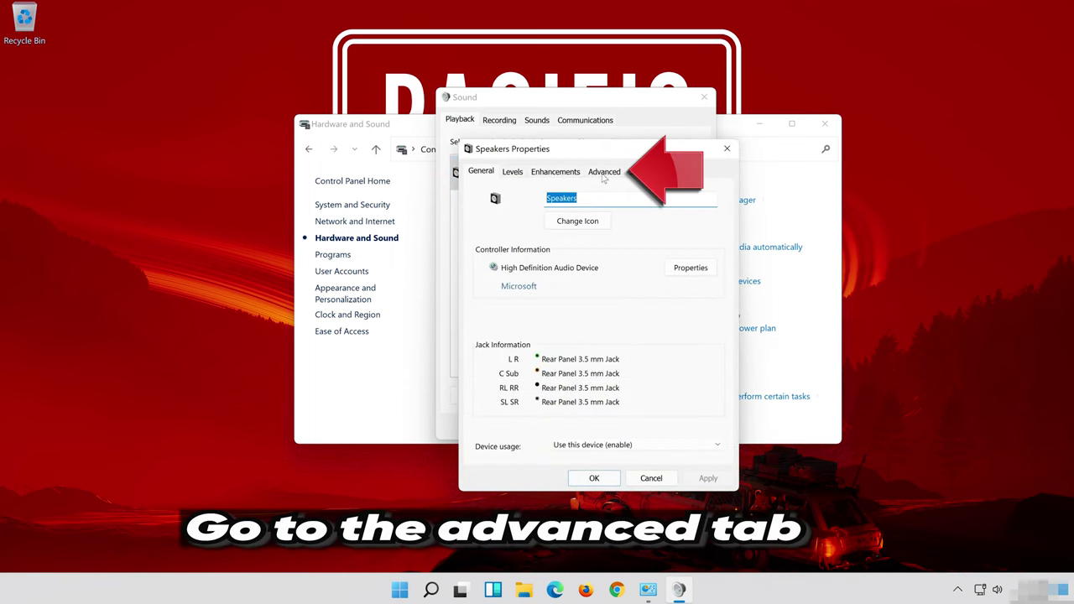
click(608, 172)
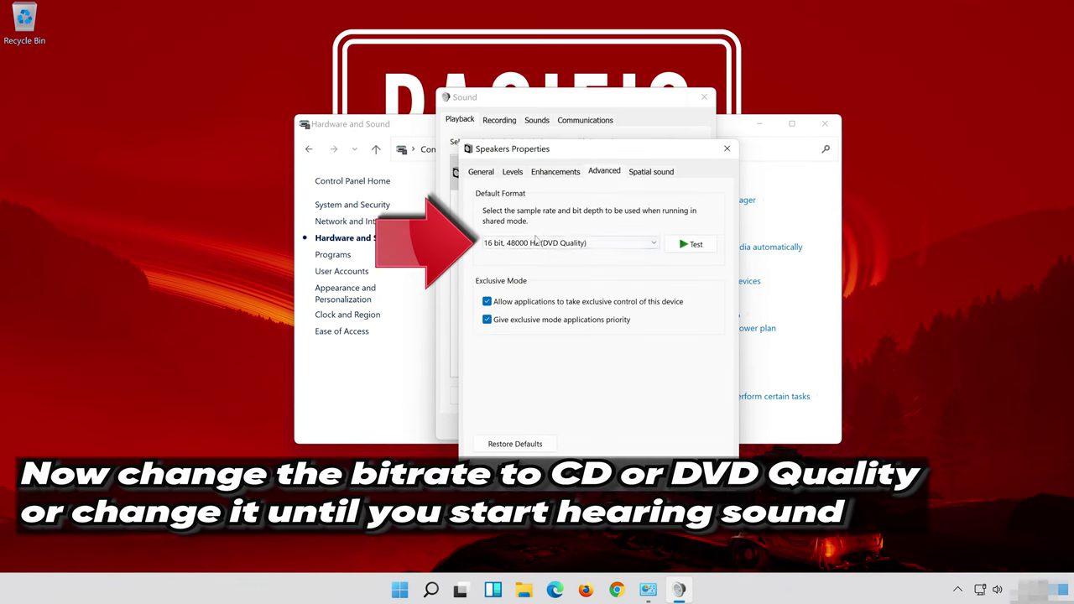
click(541, 243)
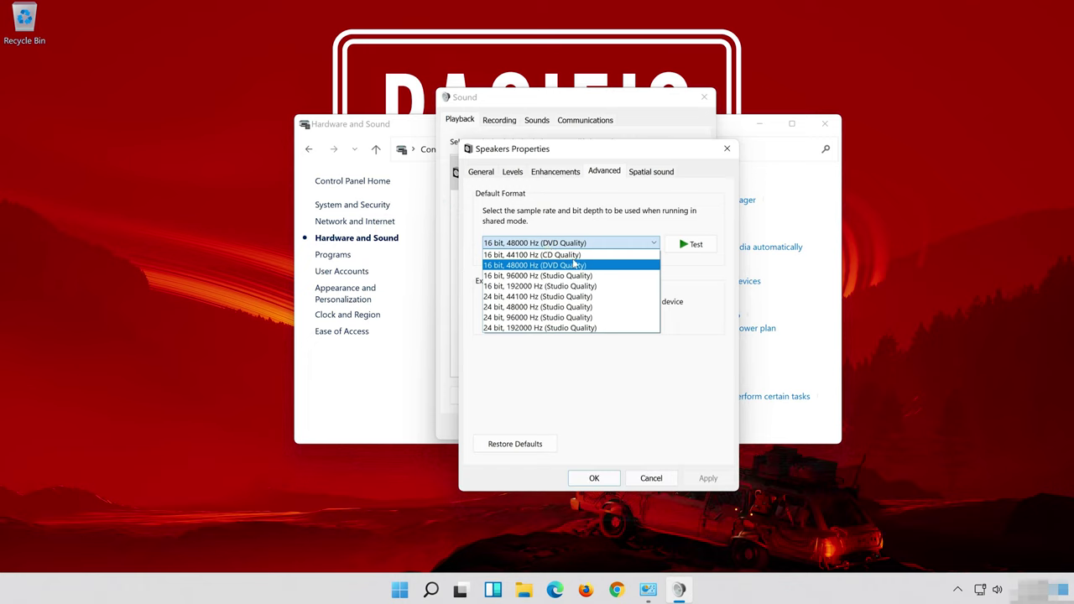
click(577, 267)
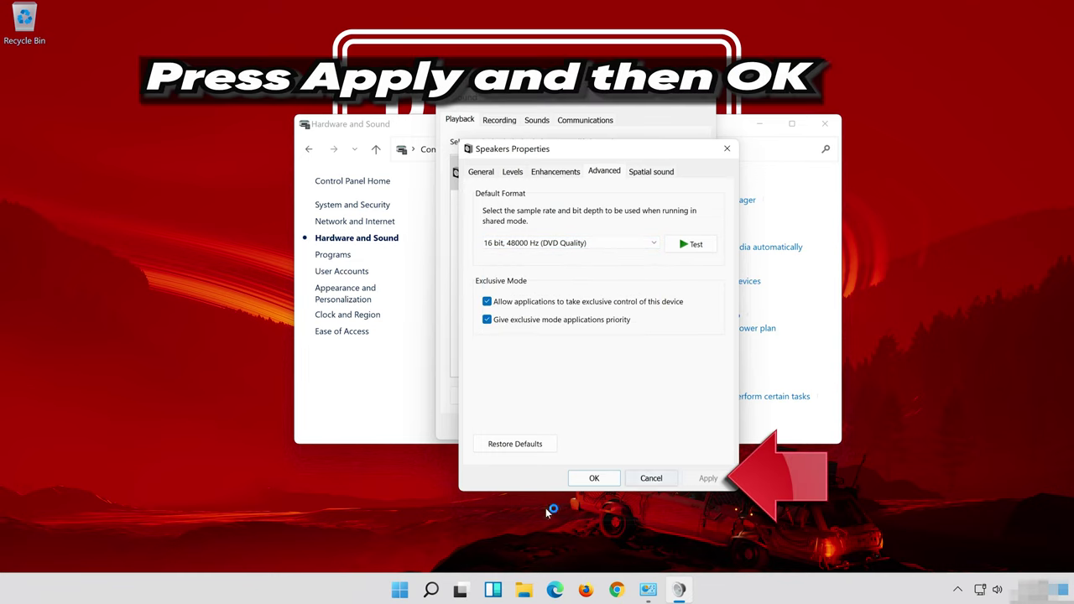
click(591, 485)
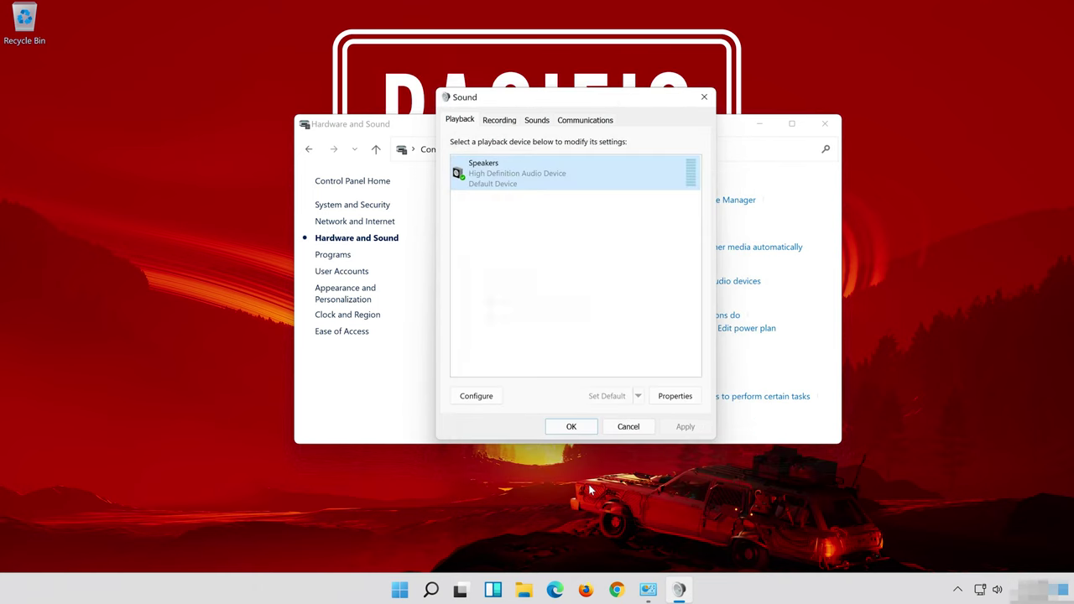
click(556, 430)
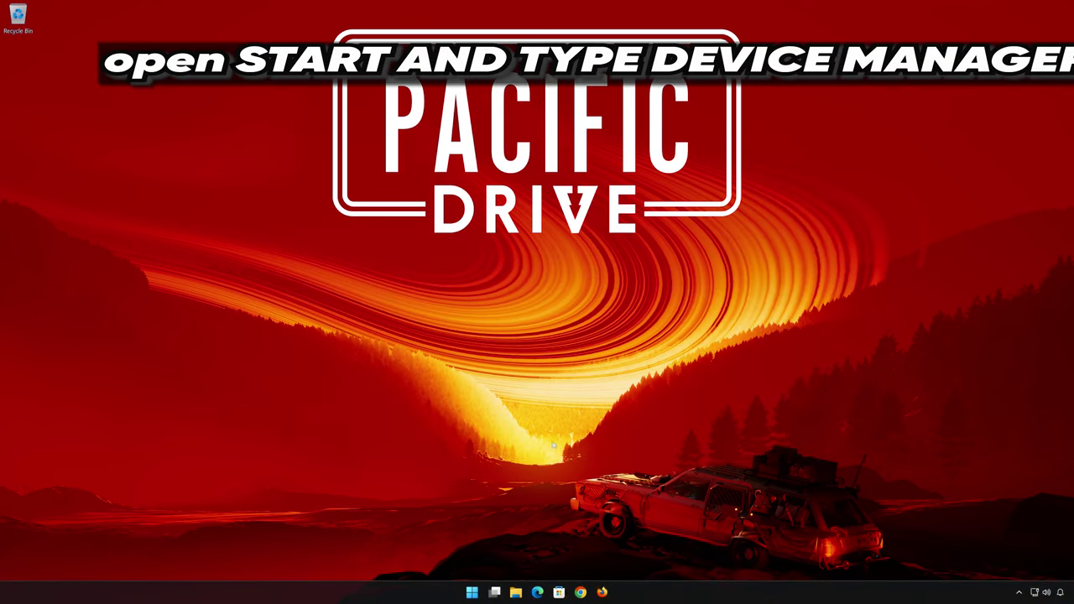
- Search for Device Manager, open it, and move its window toward the middle of the desktop
click(475, 592)
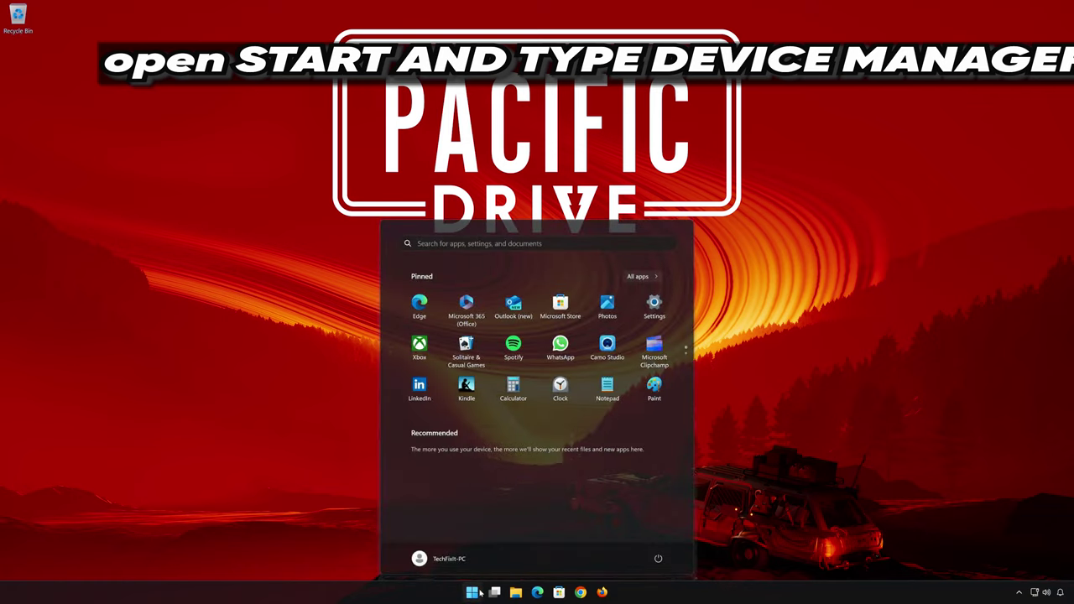
text(devic)
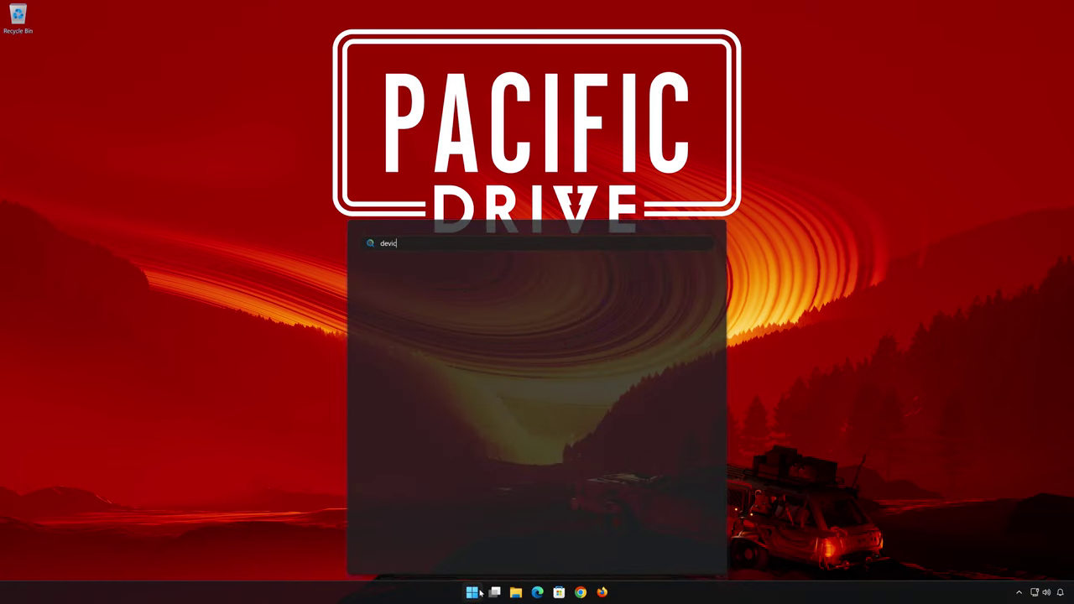
text(e manager)
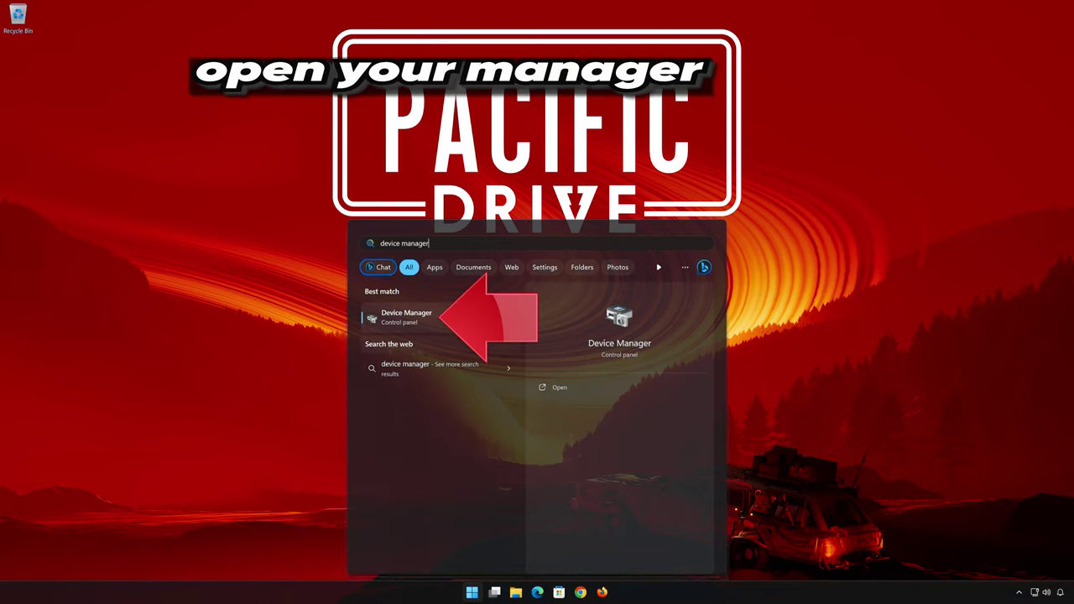
click(429, 325)
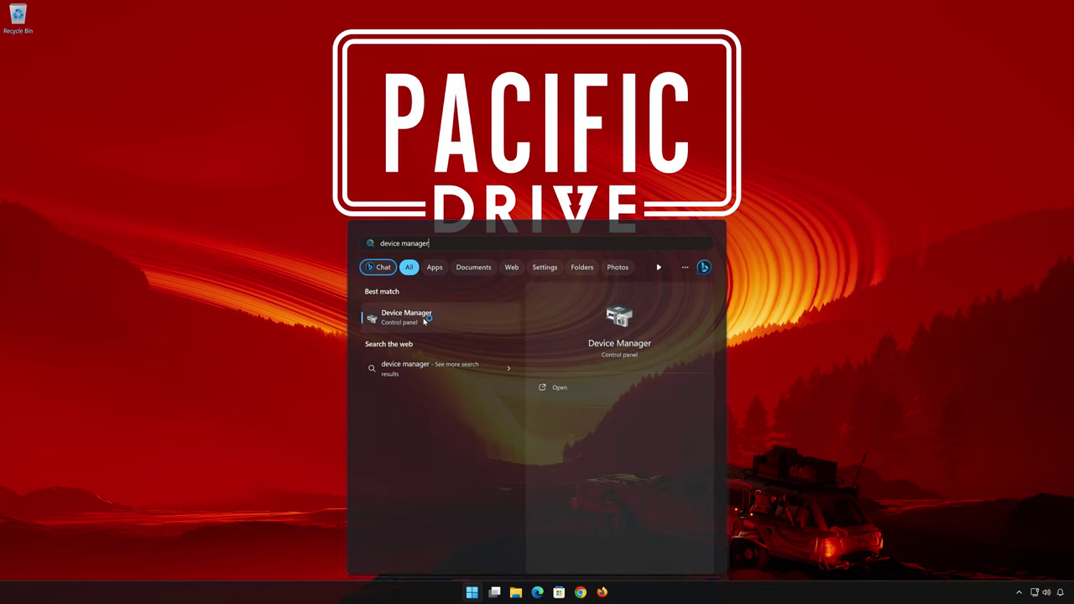
click(424, 322)
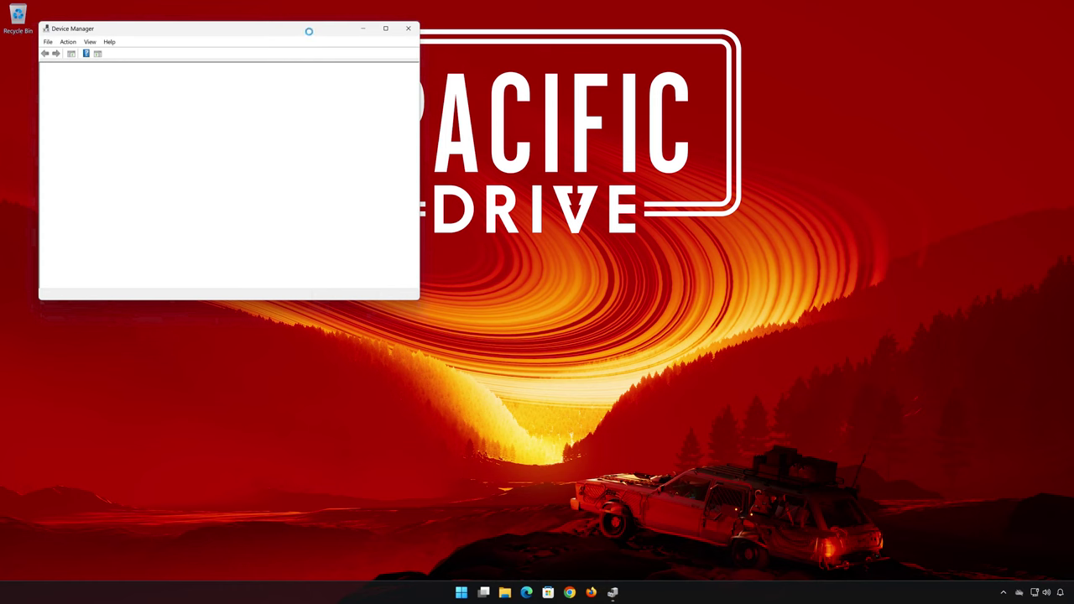
drag(308, 27, 659, 132)
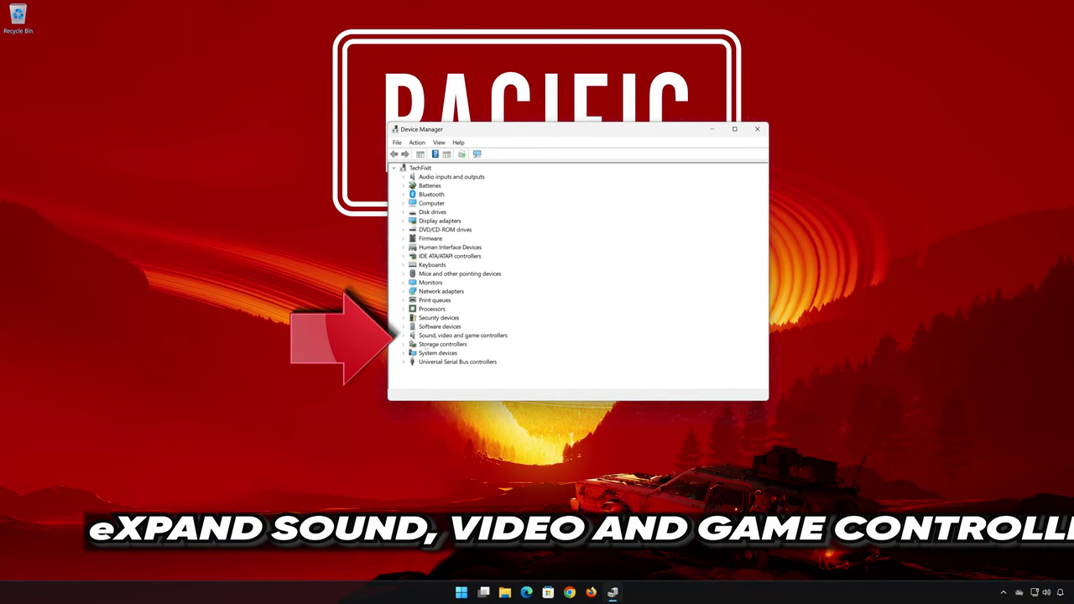
- Start a driver update from the properties of the High Definition Audio Device under Sound, video and game controllers
click(404, 336)
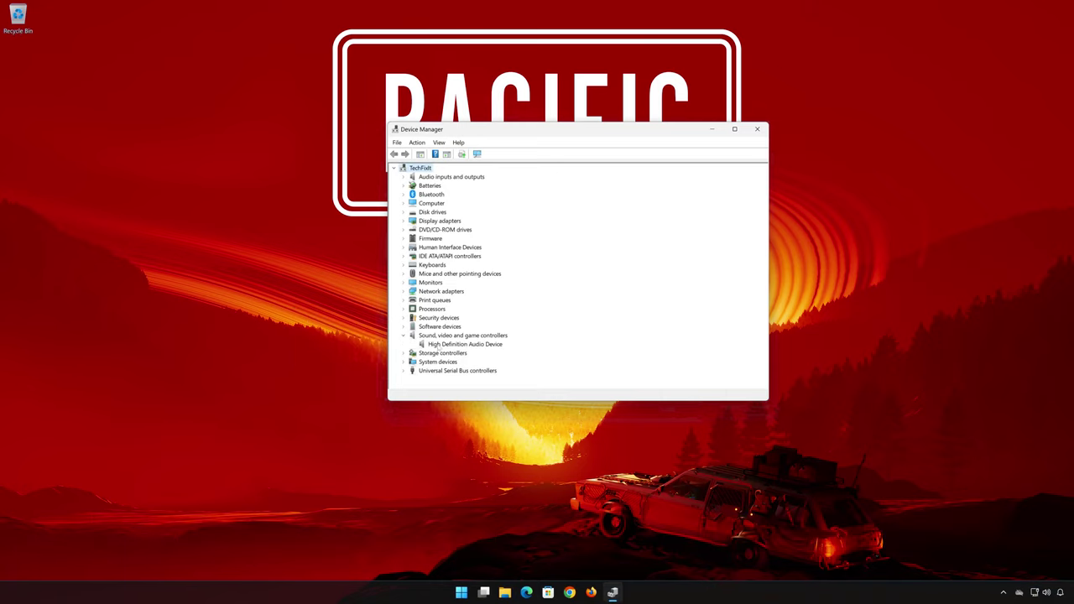
click(437, 346)
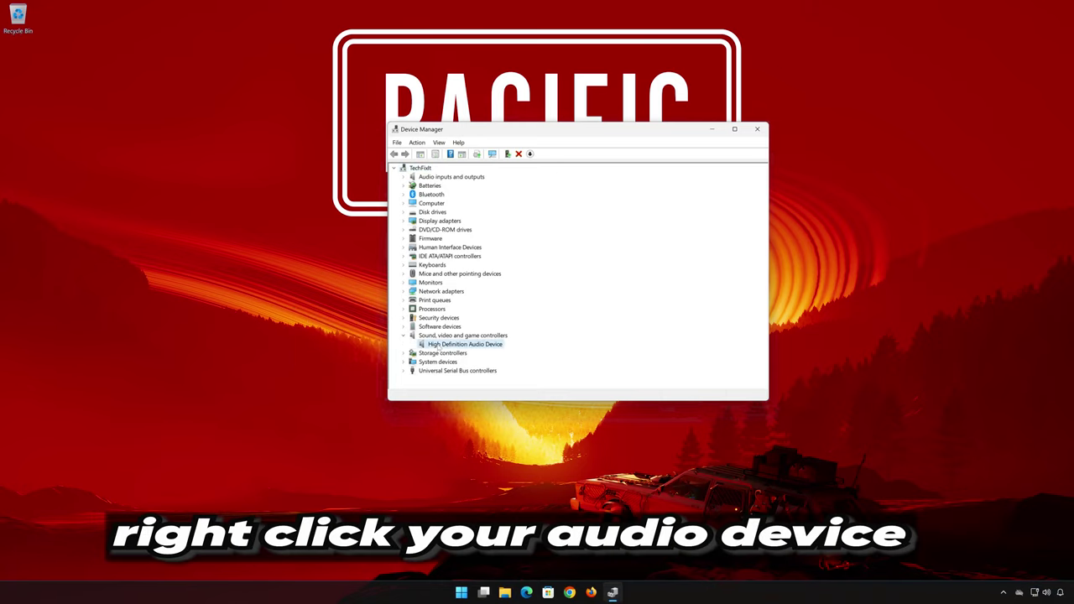
right_click(467, 343)
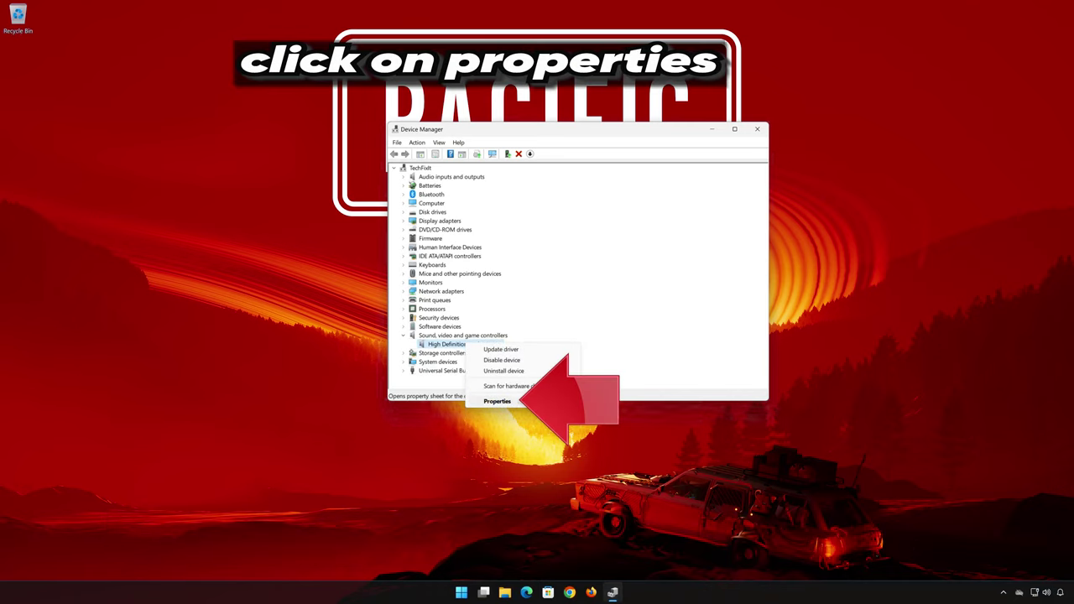
click(522, 401)
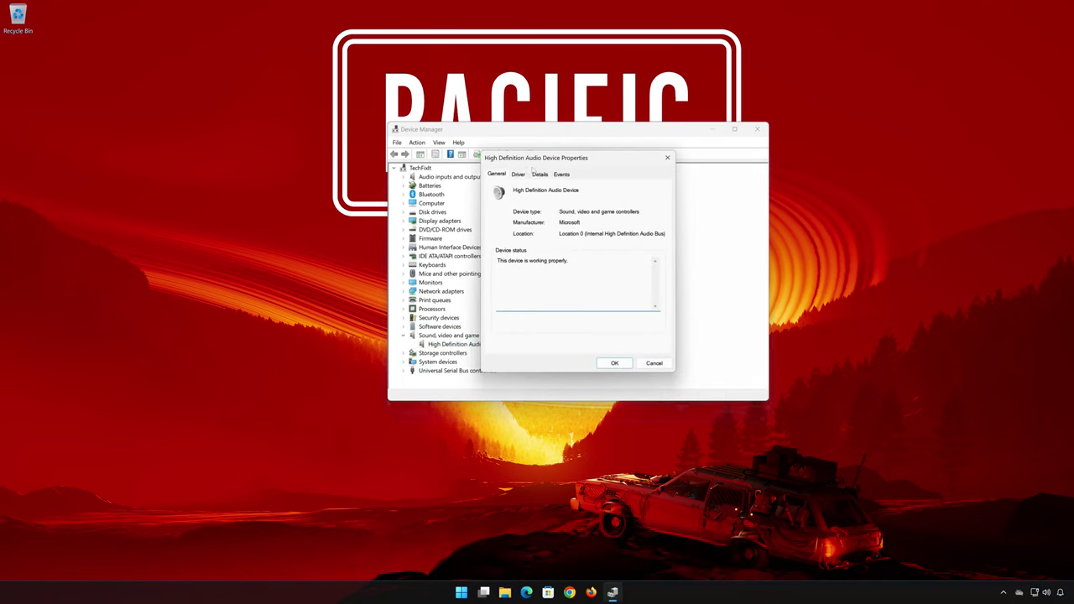
click(518, 174)
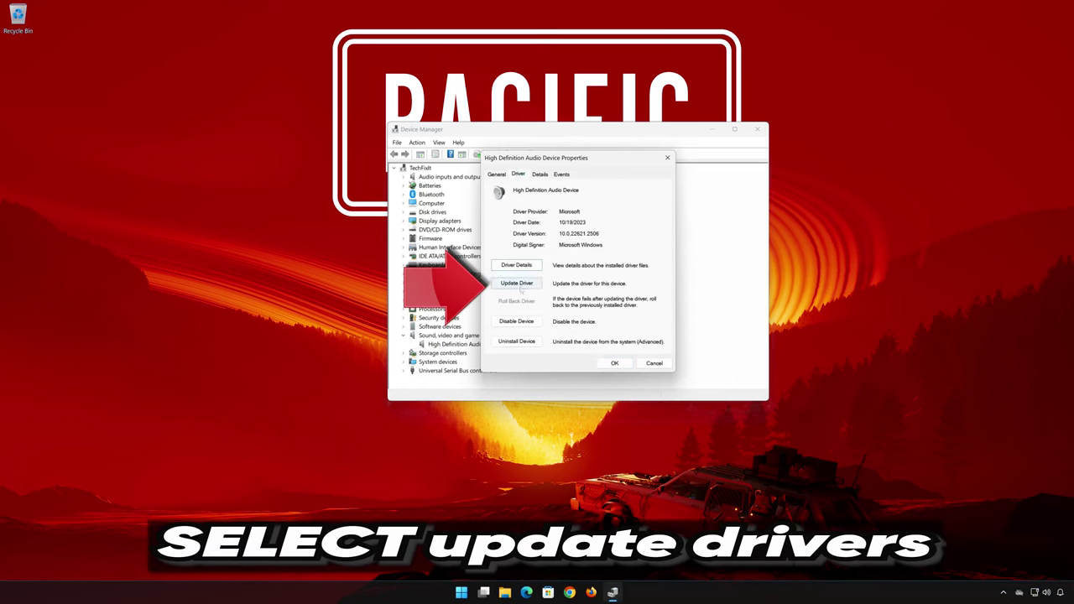
click(517, 284)
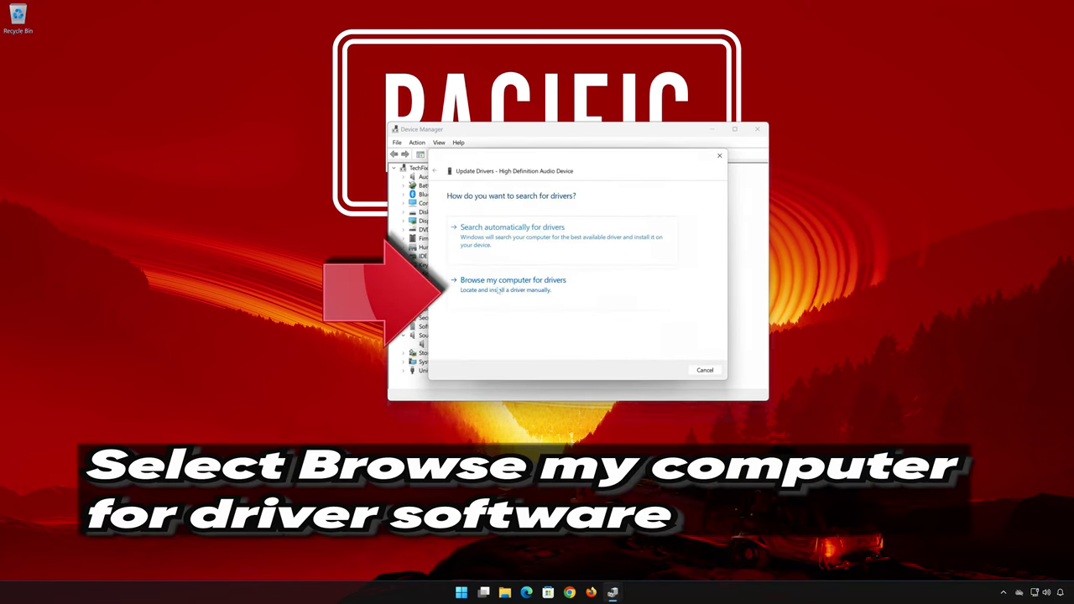
- Install the High Definition Audio Device driver from the list of drivers available on the computer, accept the compatibility warning, and close the wizard
click(510, 291)
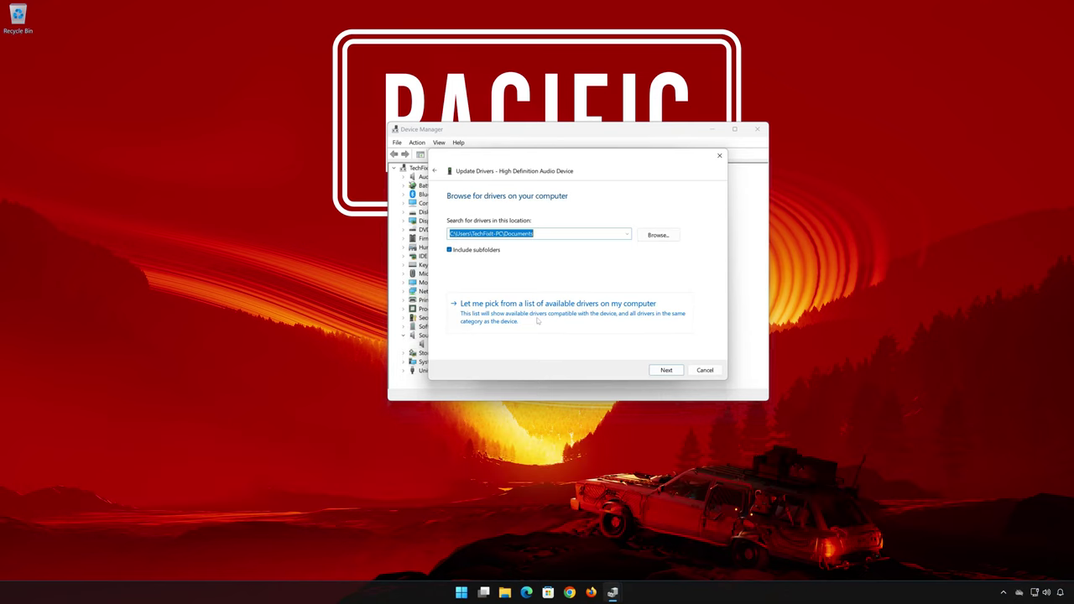
click(538, 319)
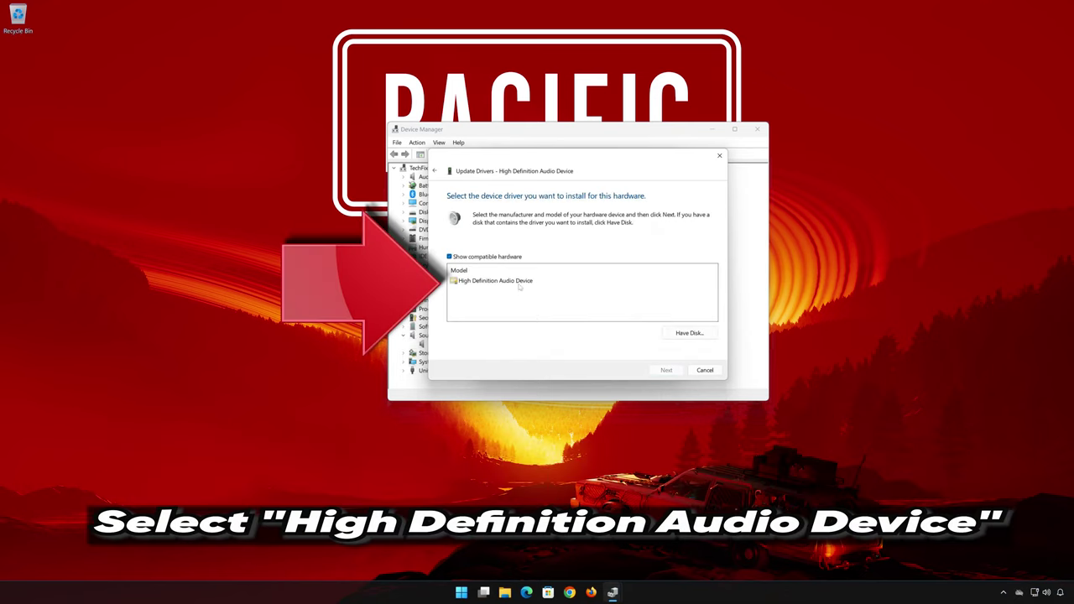
click(518, 284)
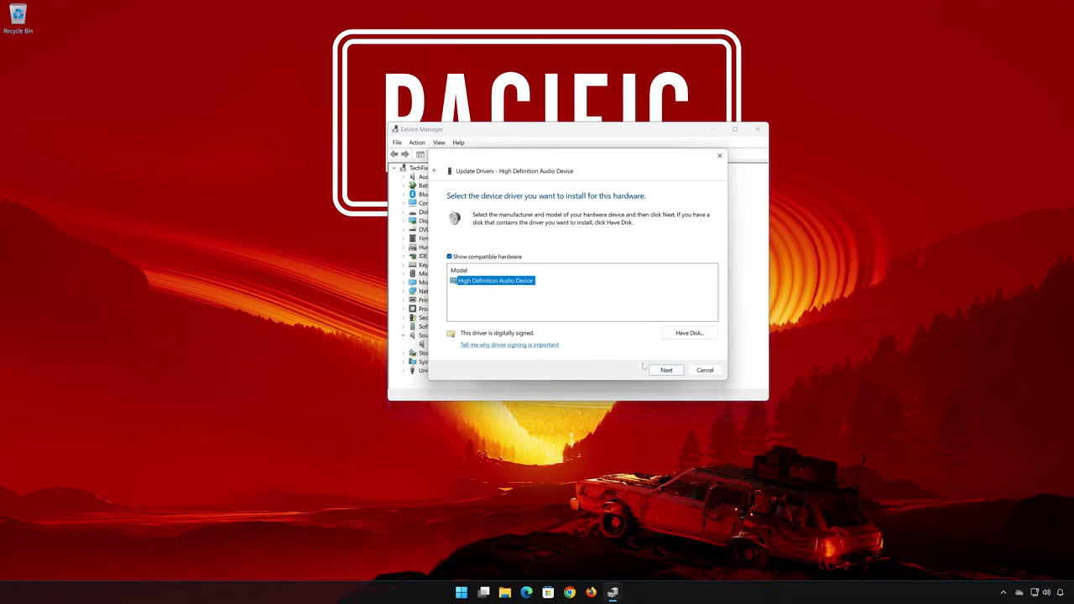
click(666, 373)
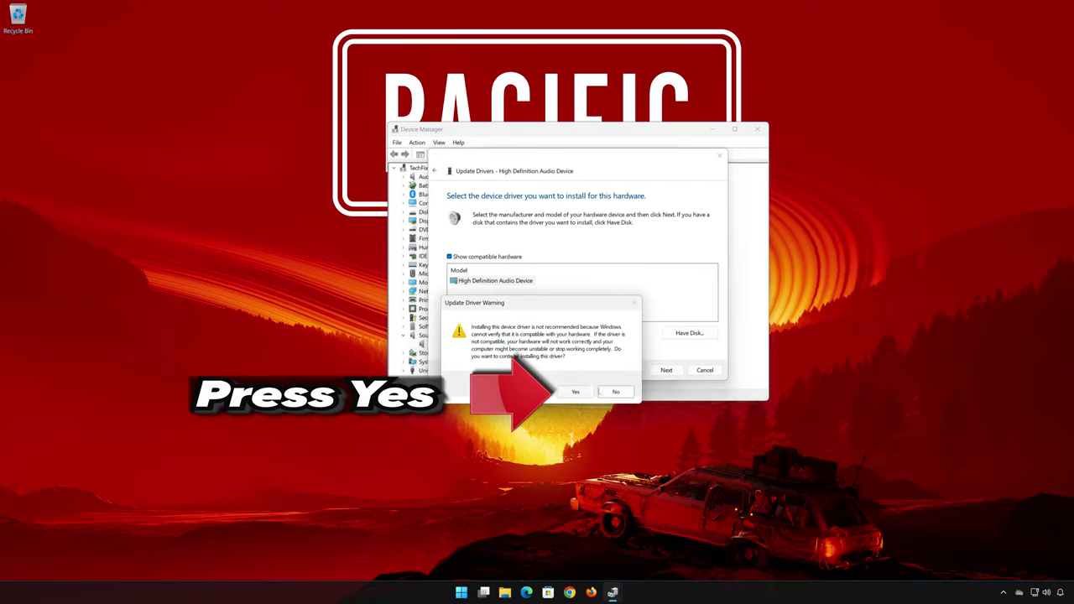
click(576, 392)
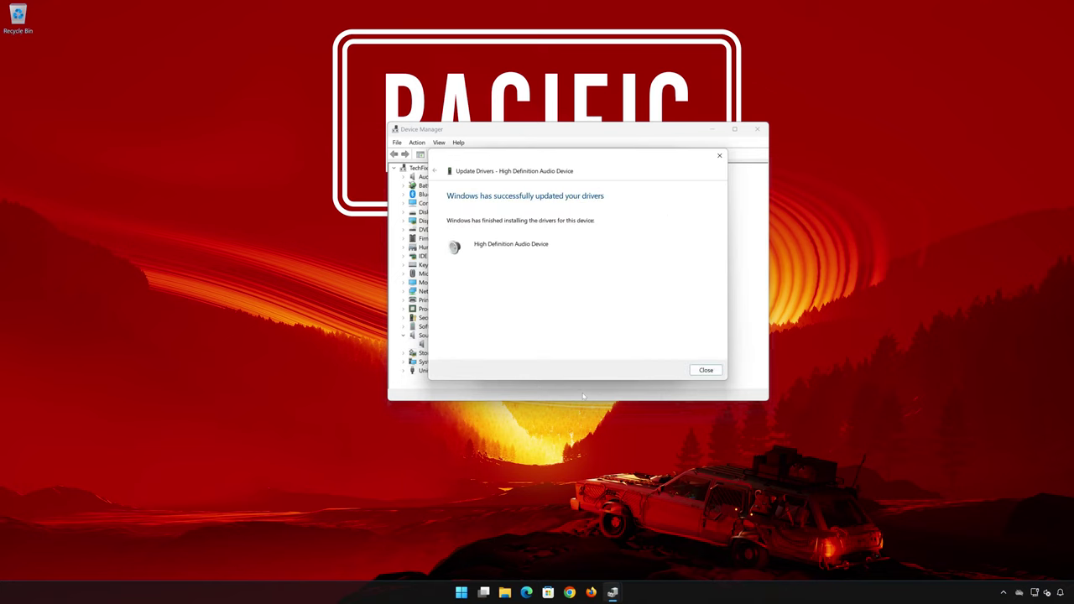
click(705, 370)
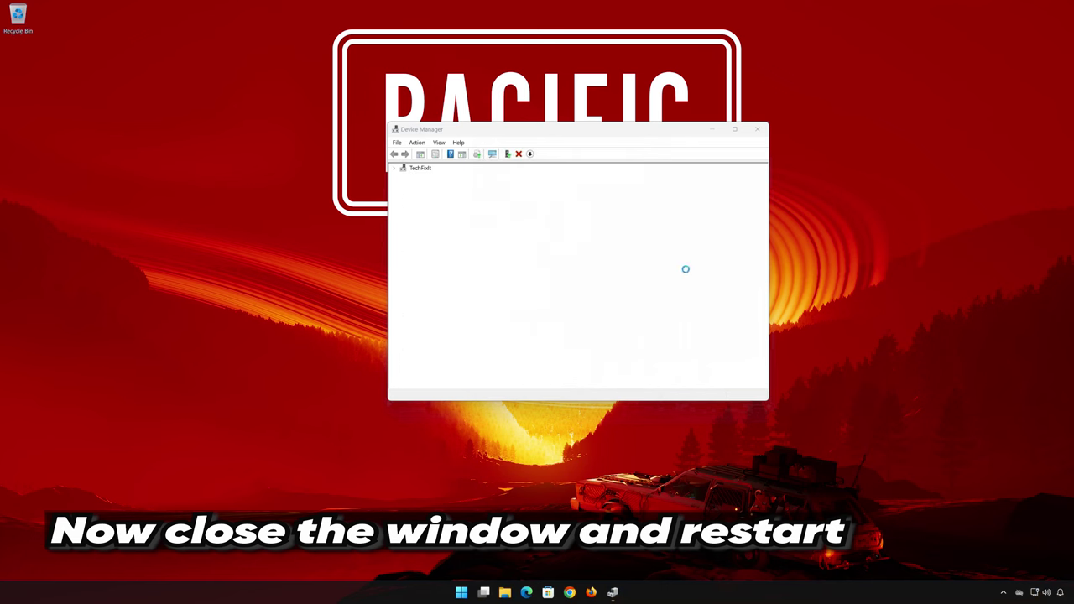
- Close Device Manager and restart the computer
click(757, 128)
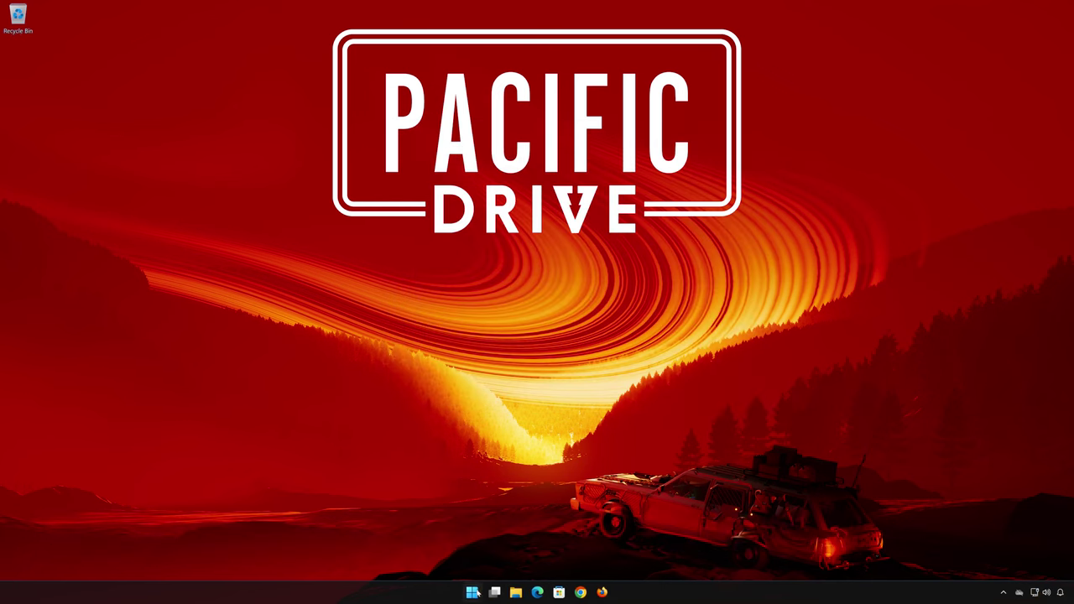
click(477, 591)
click(657, 559)
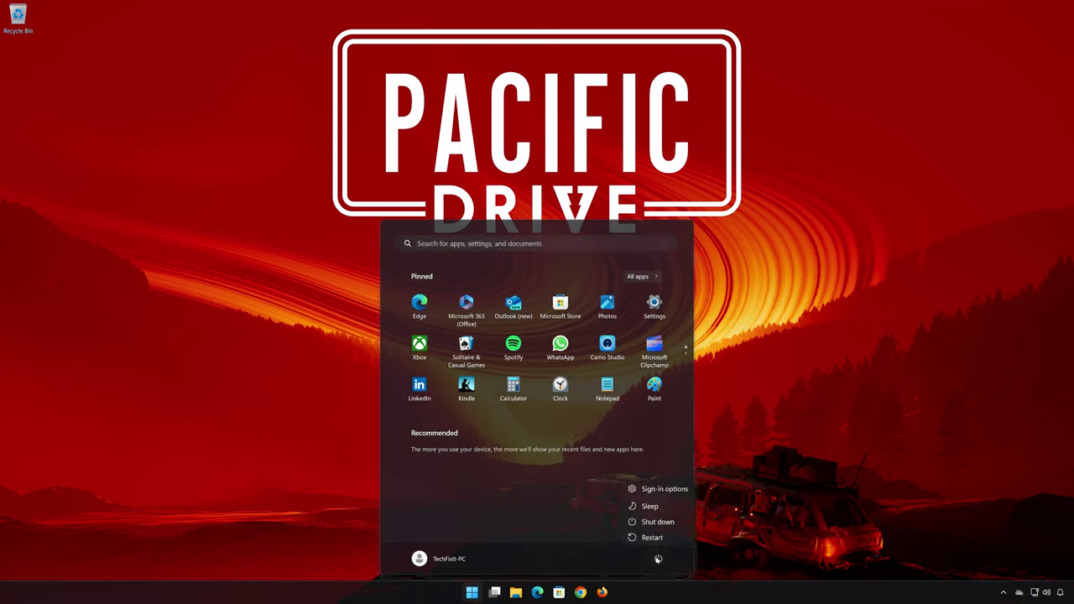
click(659, 543)
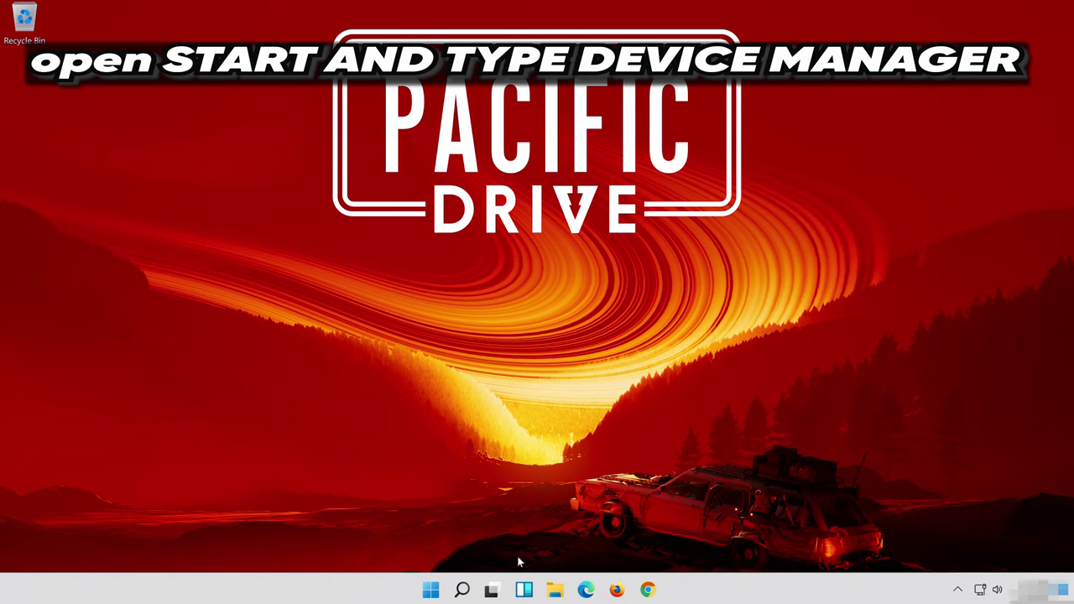
- Search for Device Manager, open it, and move its window toward the middle of the desktop
click(459, 592)
text(d)
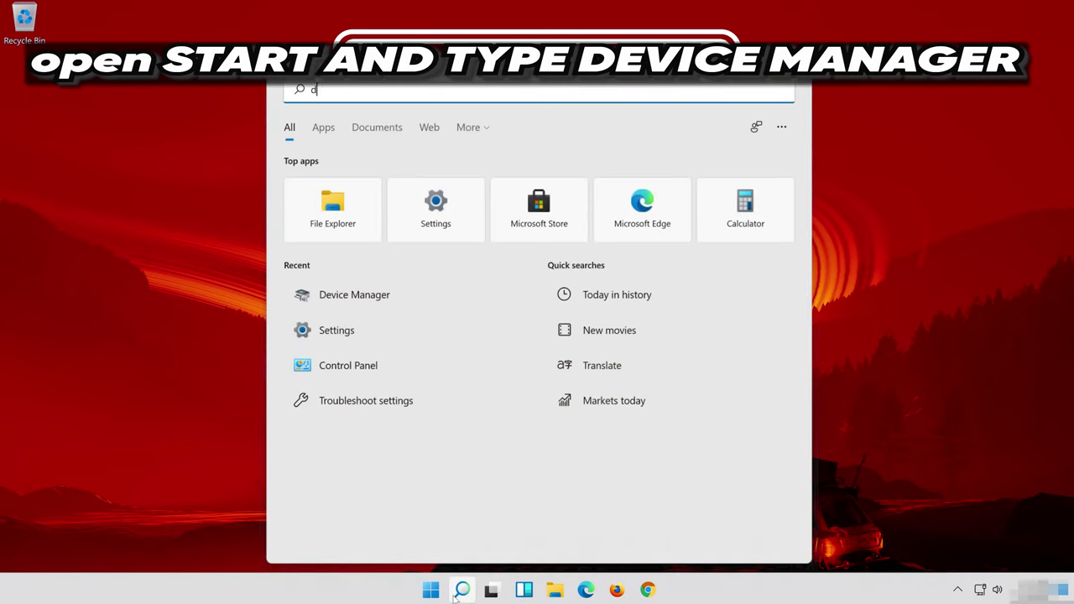
text(evice manager)
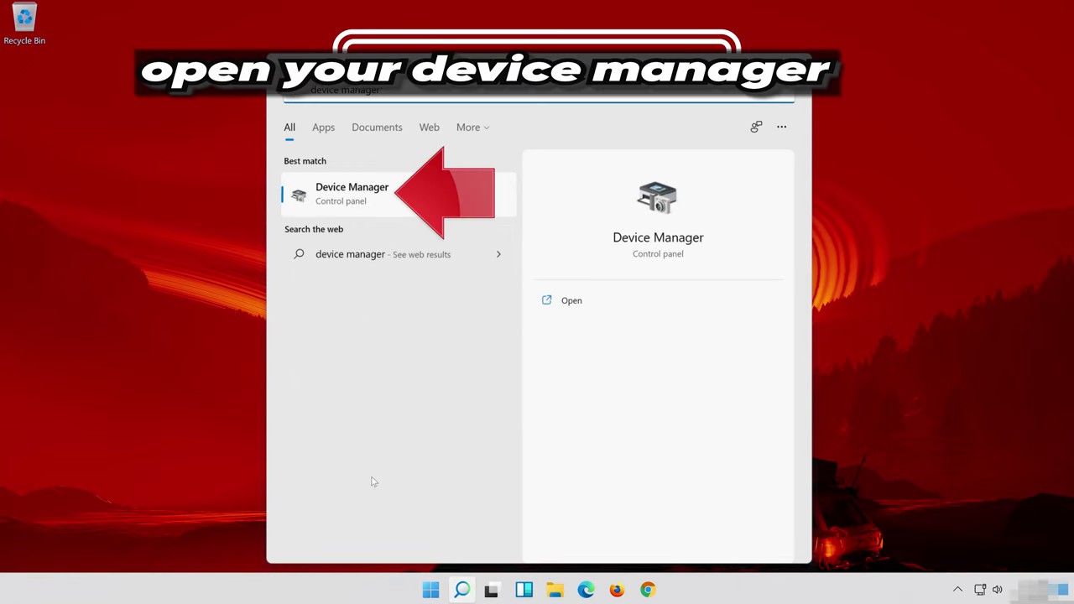
click(372, 202)
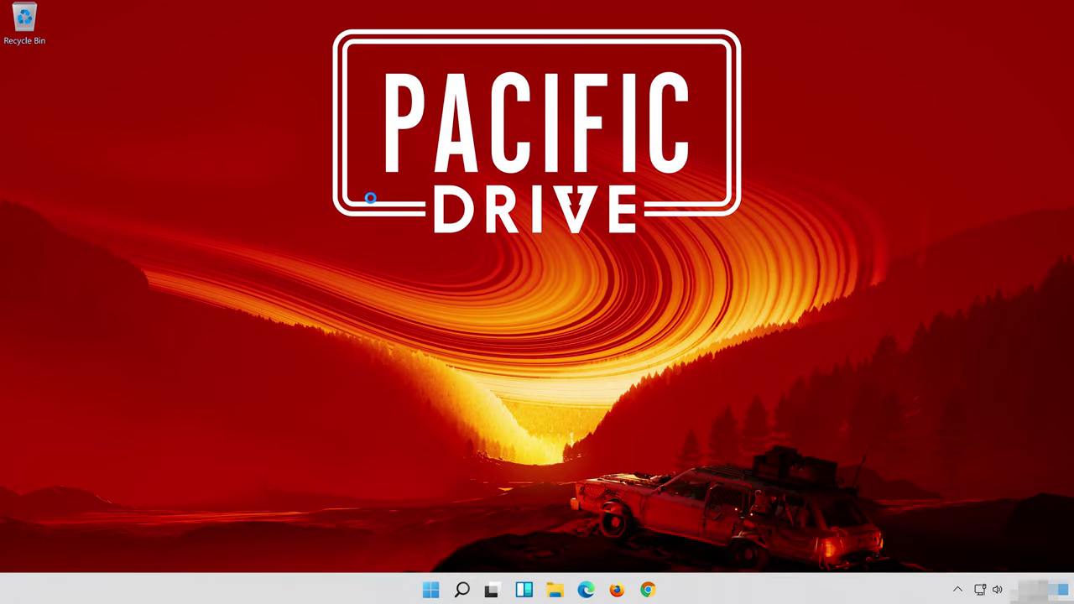
drag(186, 126, 425, 131)
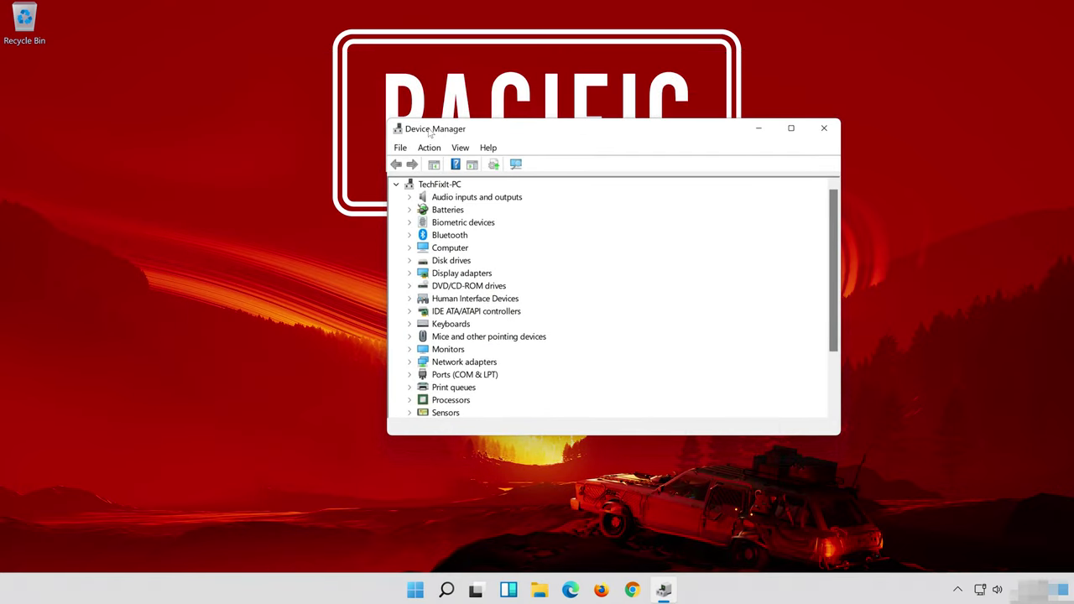
- Uninstall the High Definition Audio Device under Sound, video and game controllers through its driver properties and confirm the removal
scroll(556, 300, down, 2)
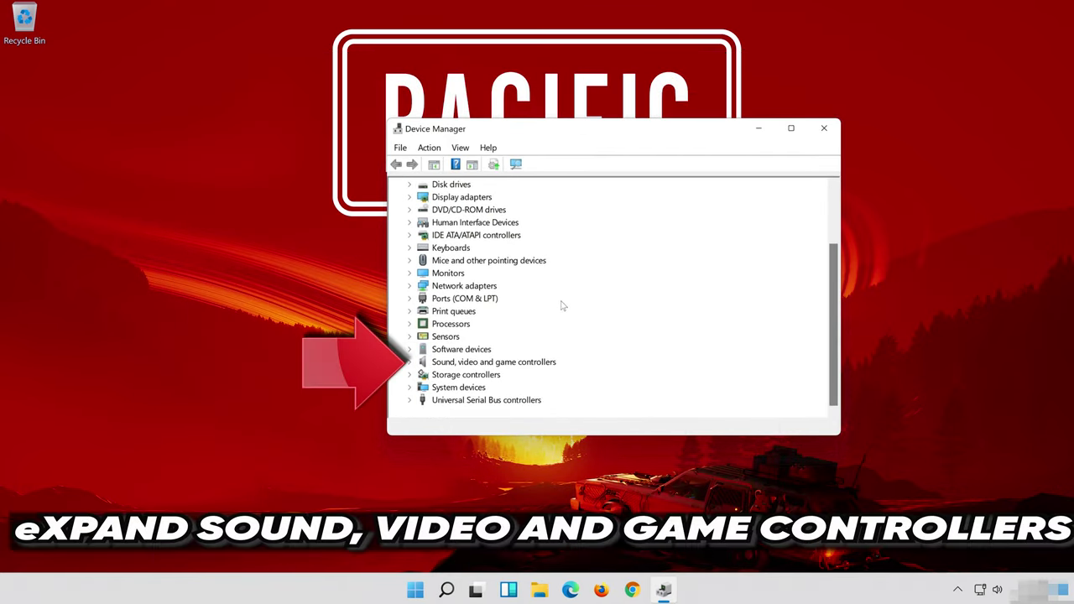
click(410, 361)
click(534, 372)
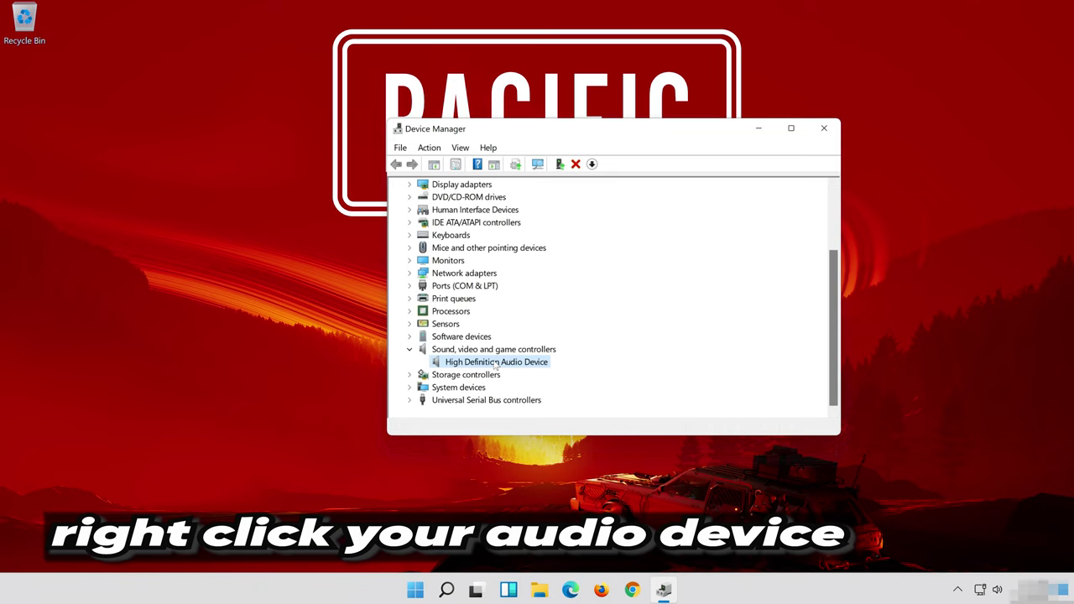
right_click(494, 366)
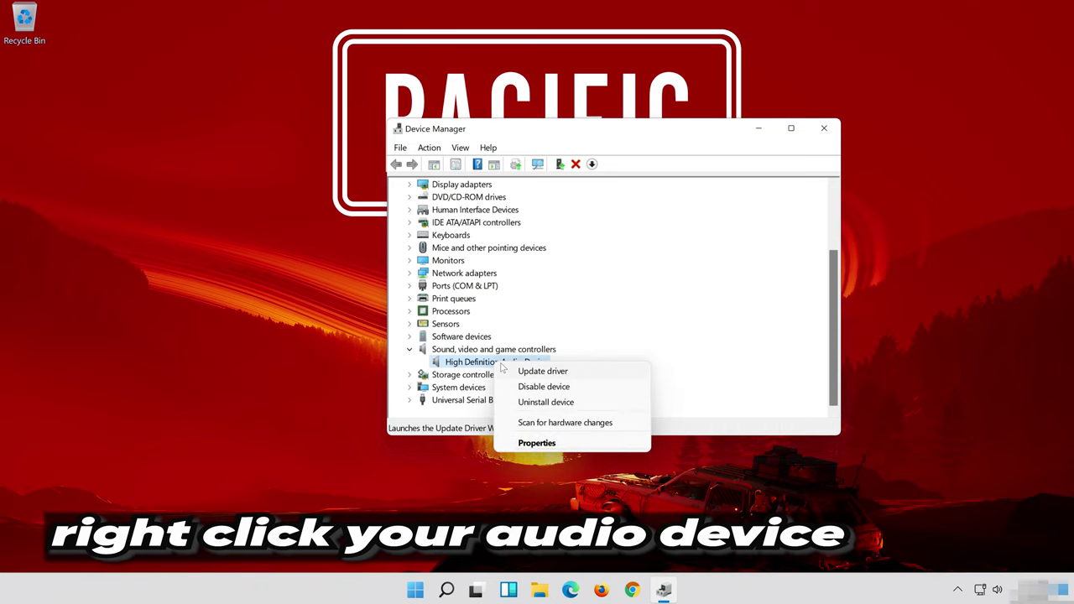
click(551, 444)
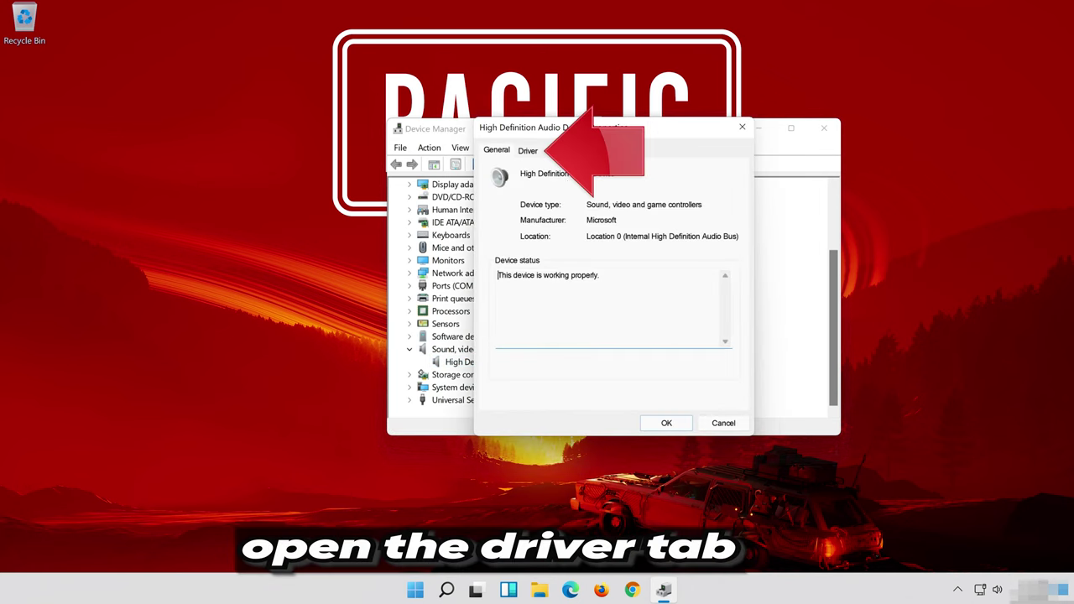
click(520, 157)
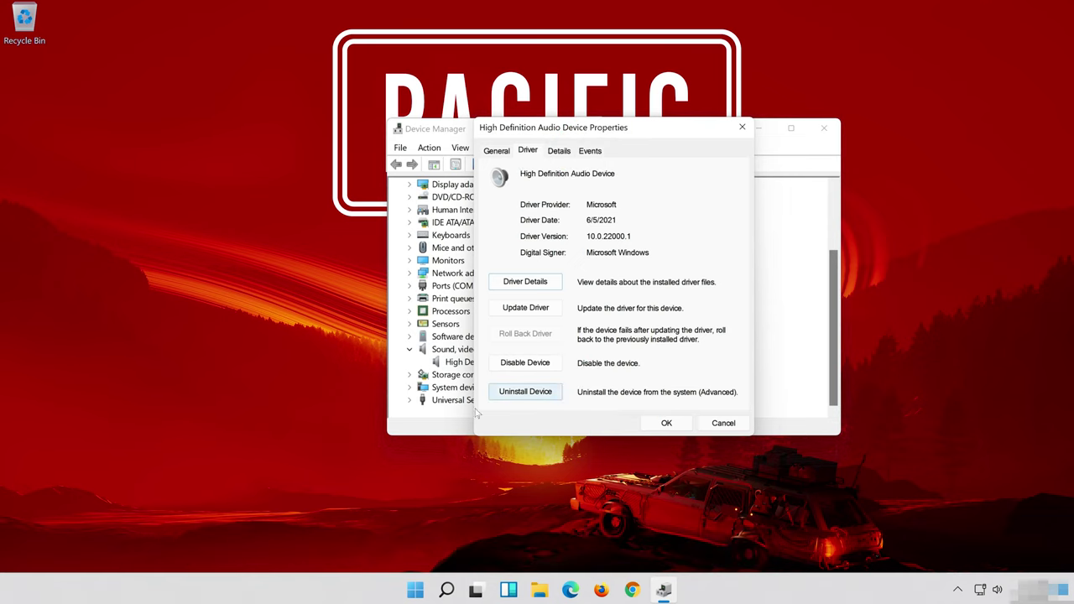
click(533, 394)
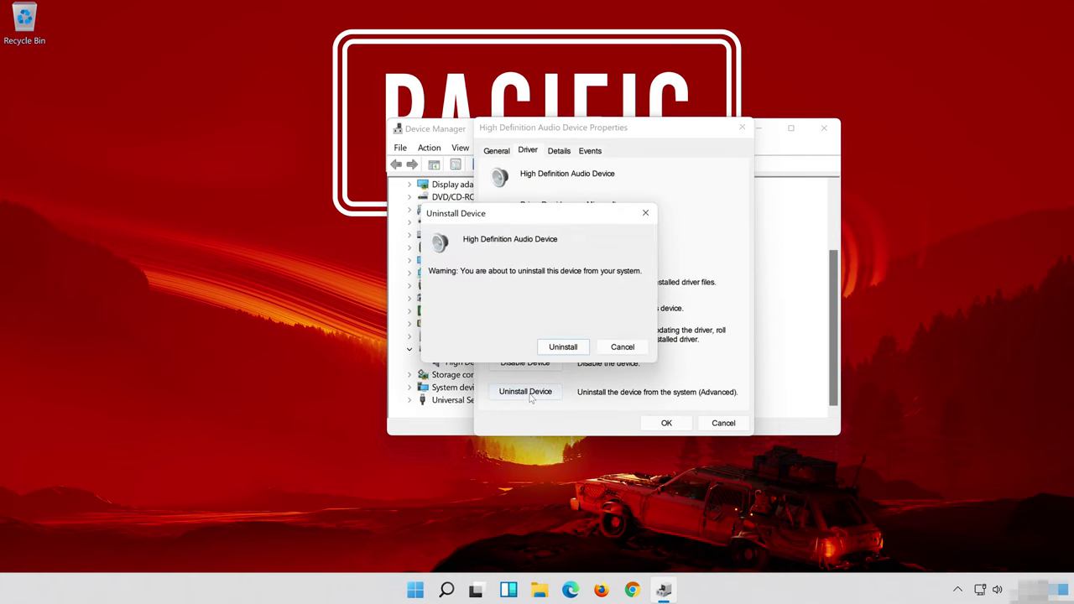
click(567, 351)
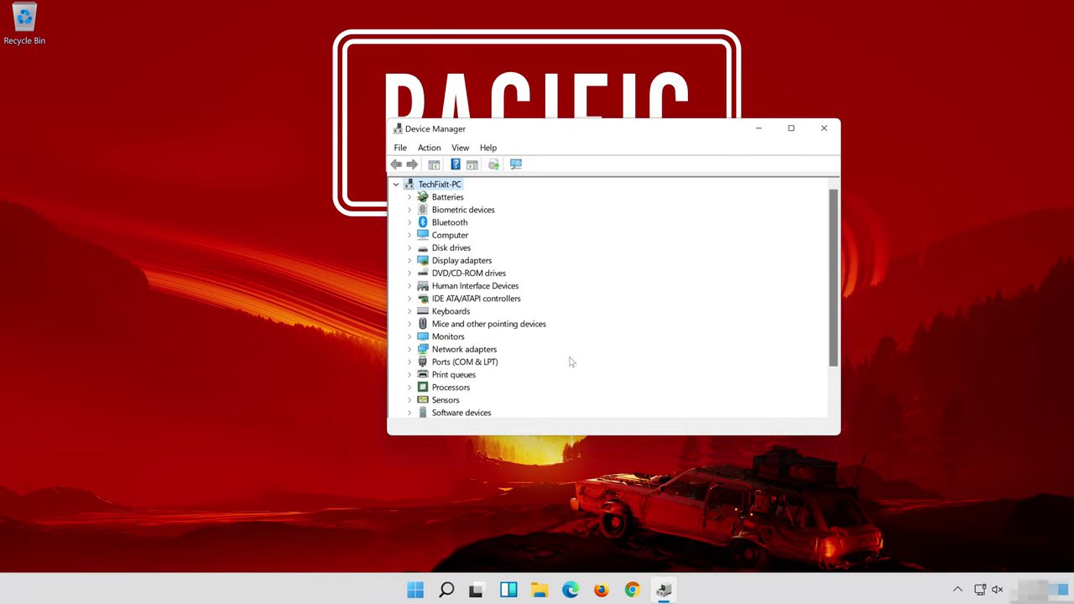
- Close Device Manager and restart the computer after removing the audio device
click(823, 128)
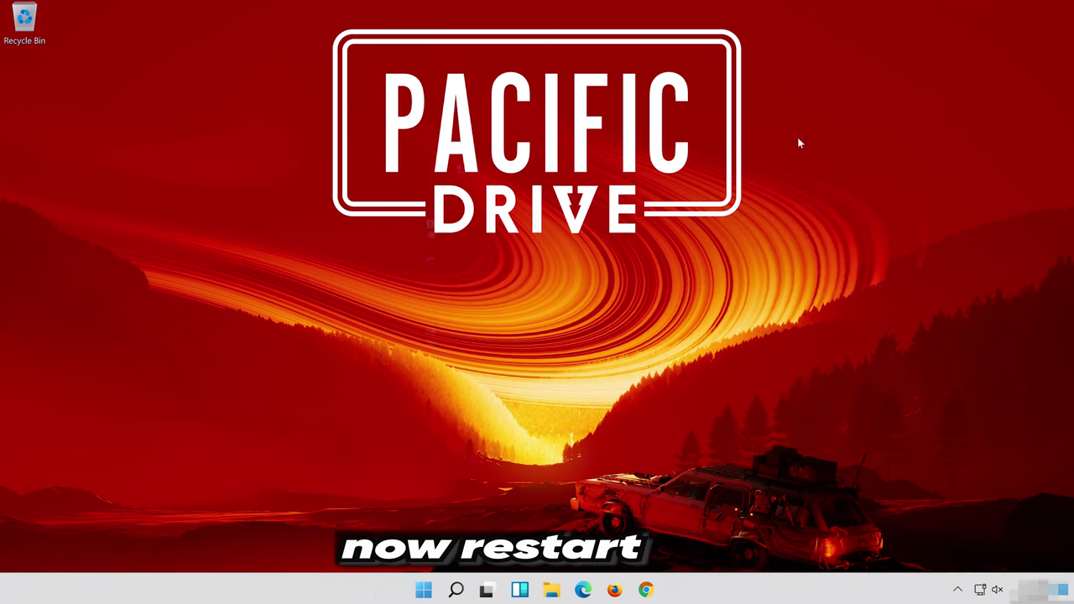
click(431, 589)
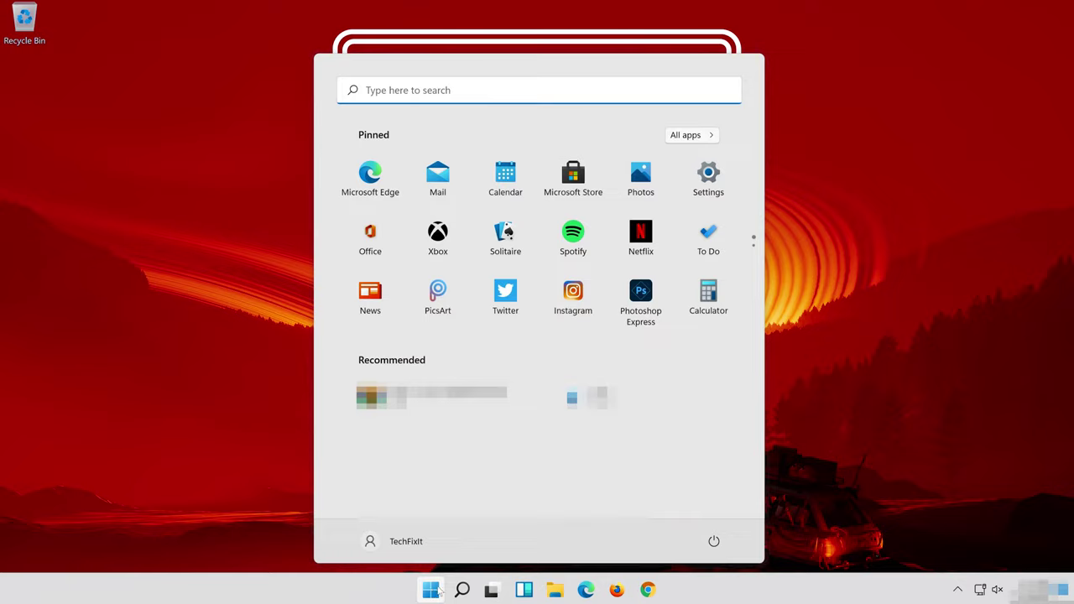
click(712, 541)
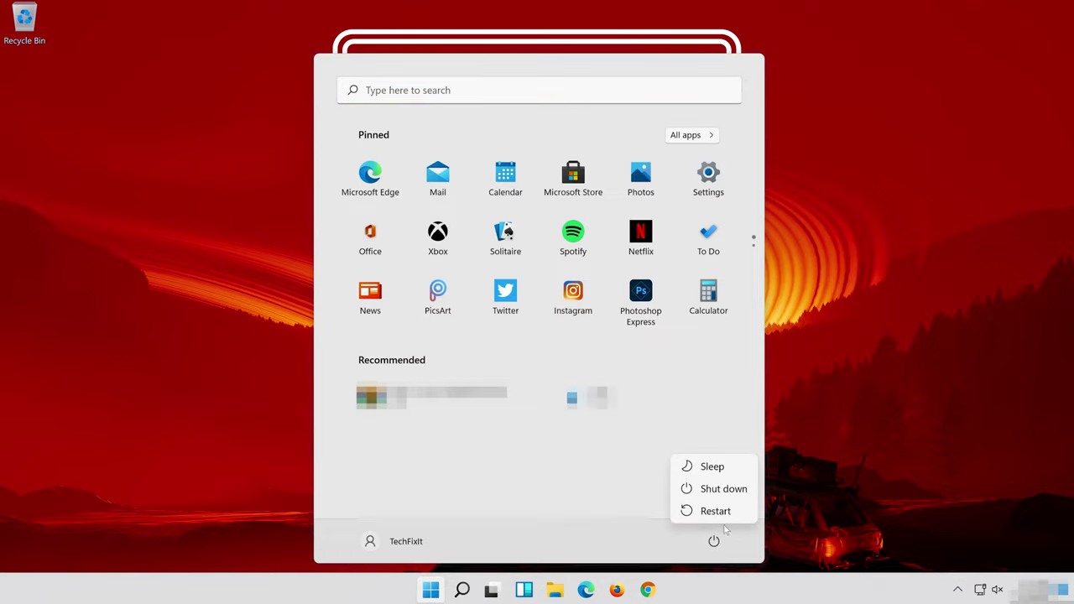
click(725, 518)
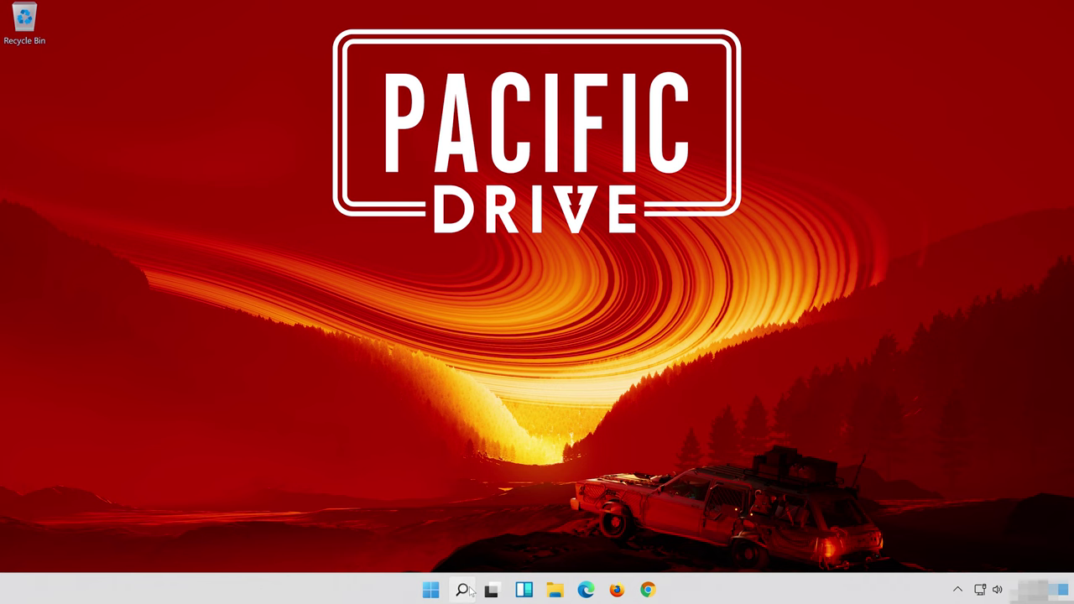
- Find and open Device Manager again through a search for "device manager", and move its window toward the middle of the desktop
click(467, 591)
text(de)
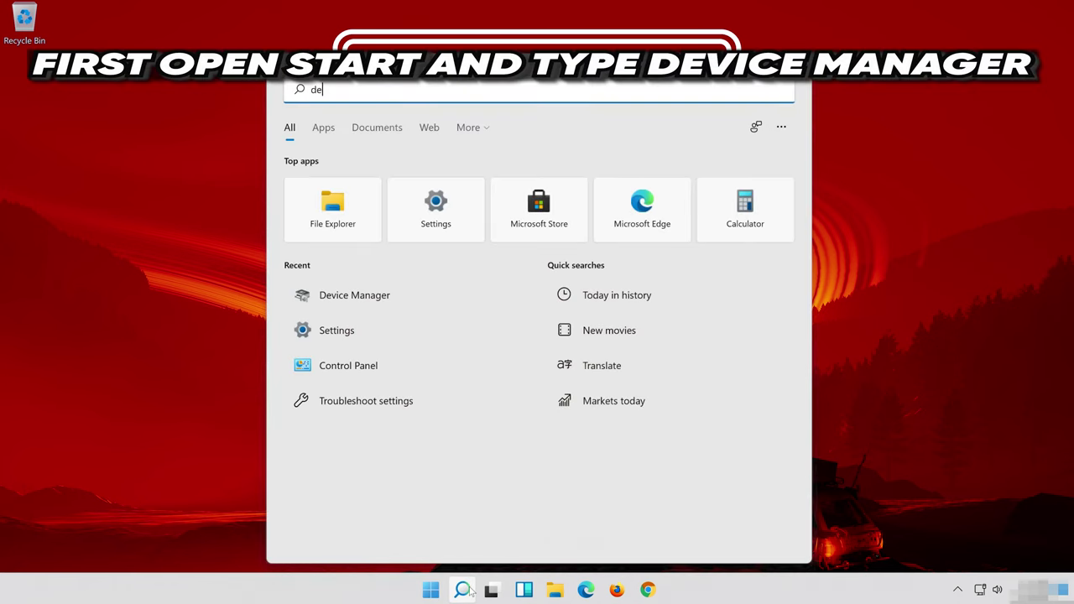
text(vice m)
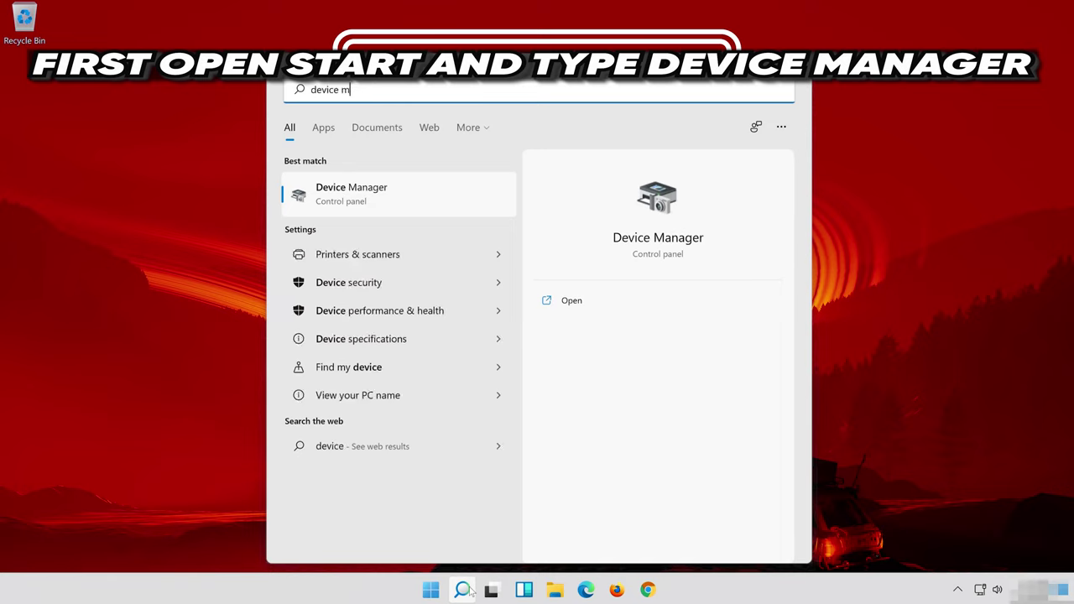
text(anager)
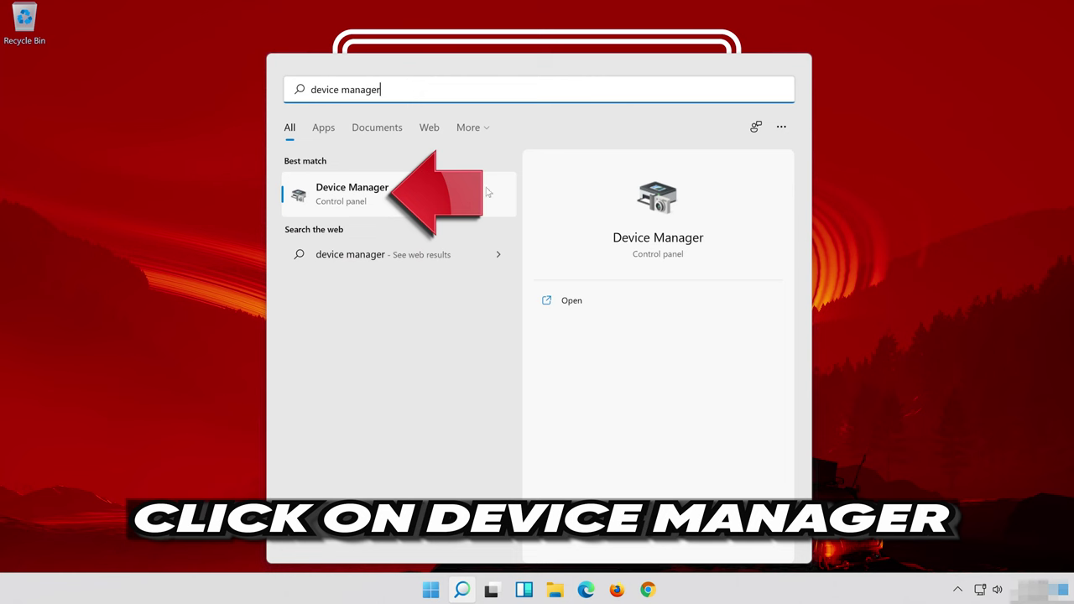
click(445, 198)
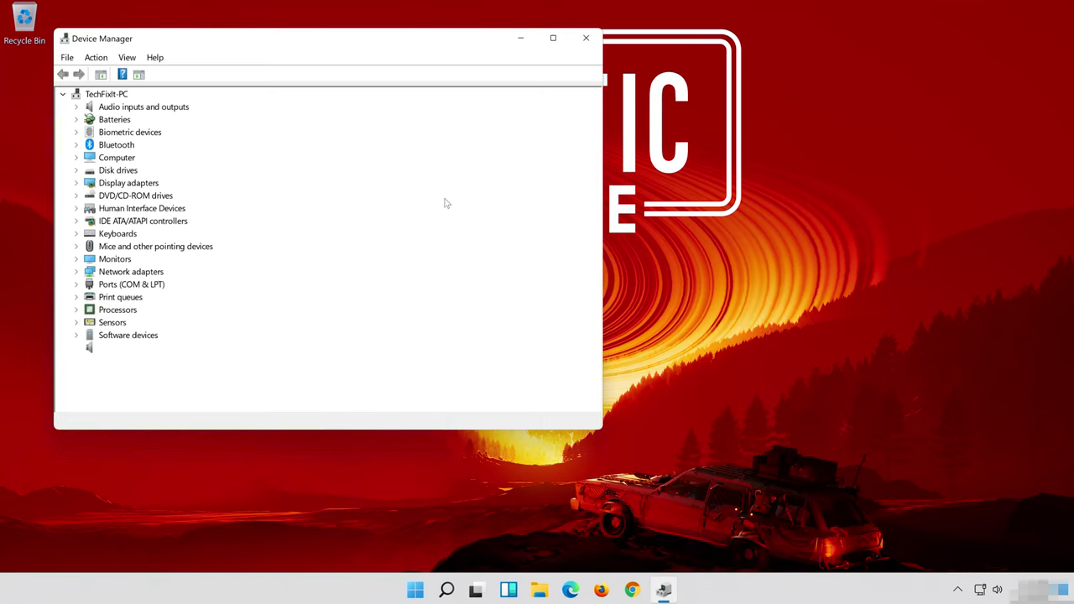
drag(353, 44, 613, 58)
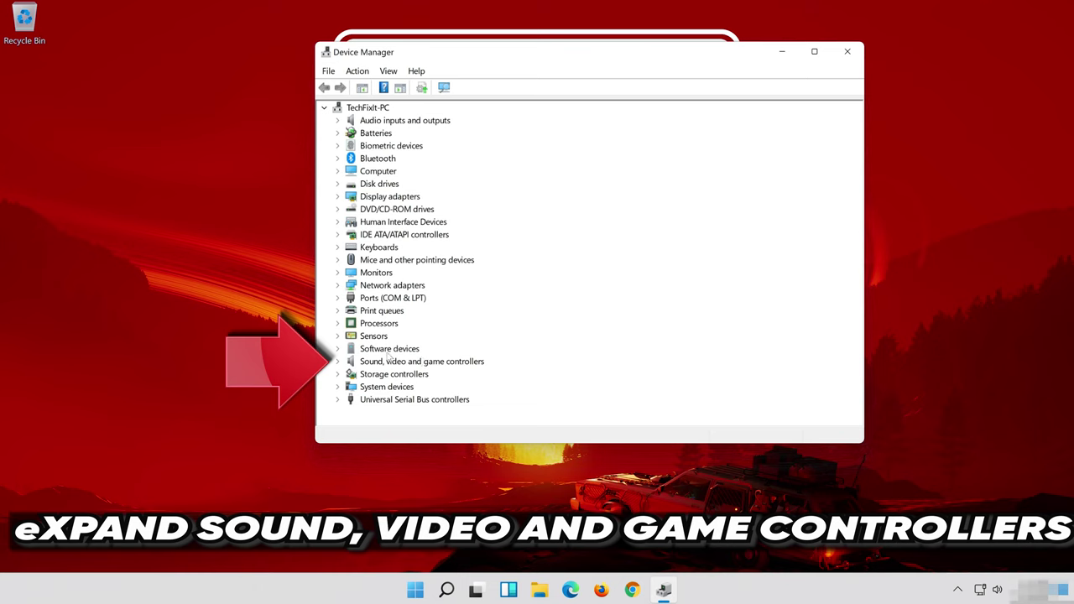
- Start a driver update from the driver properties of the High Definition Audio Device under Sound, video and game controllers
click(338, 360)
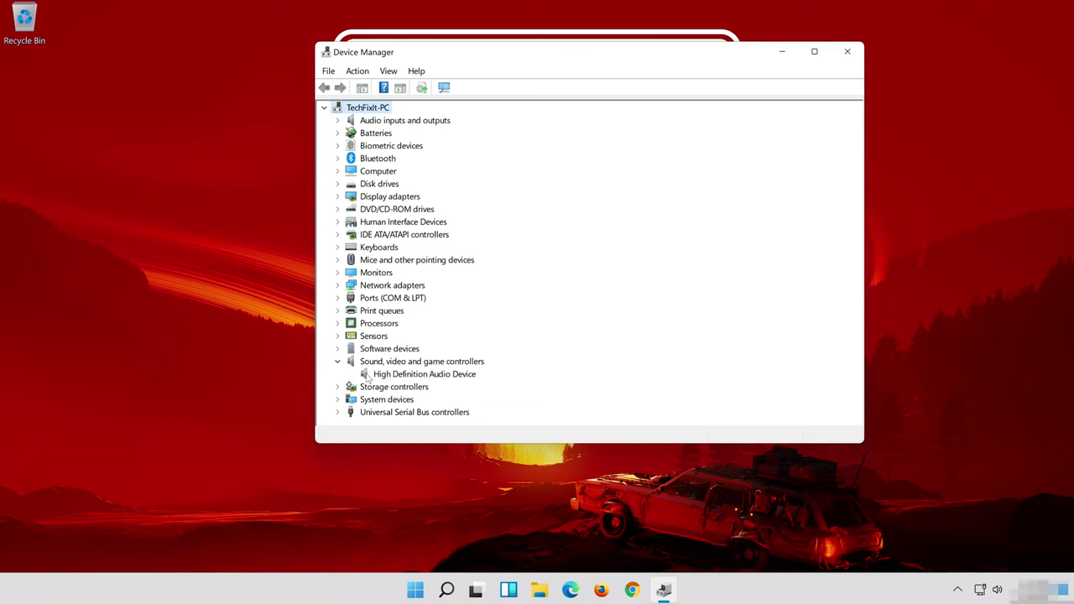
click(367, 378)
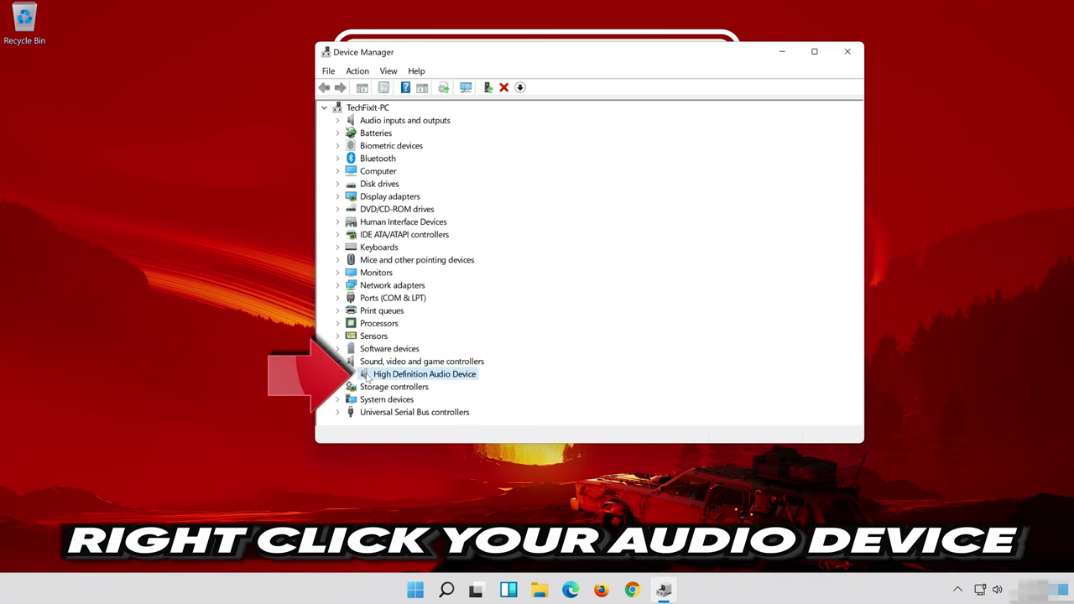
right_click(448, 378)
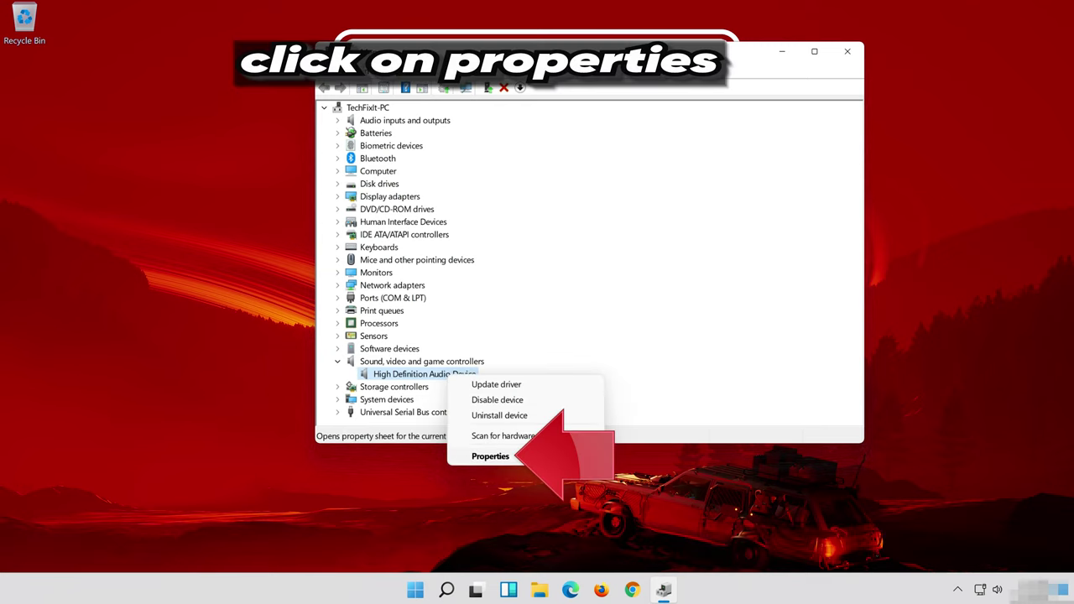
click(520, 458)
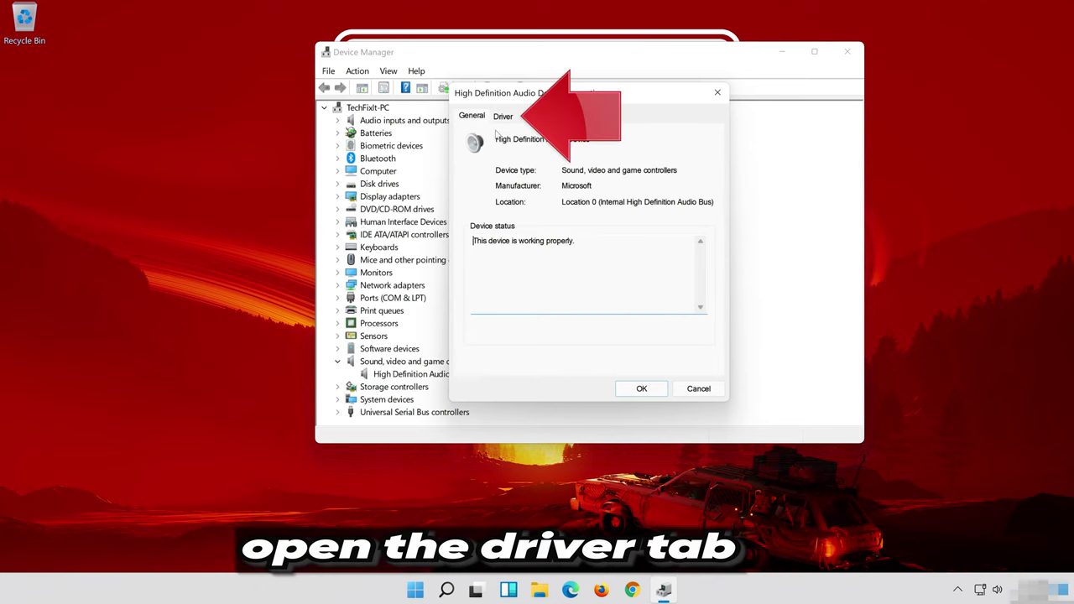
click(504, 117)
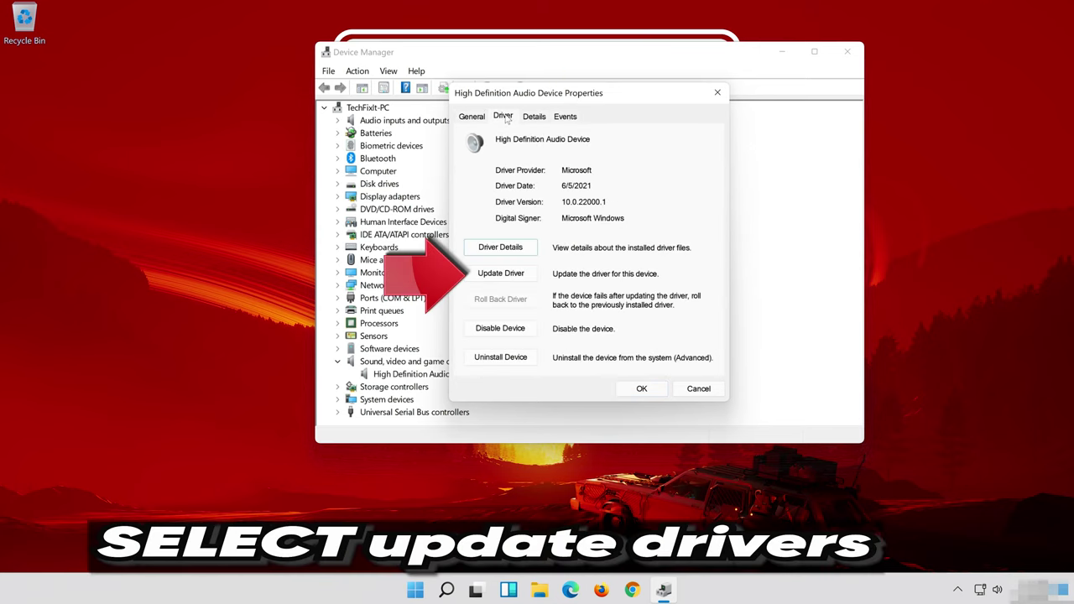
click(501, 273)
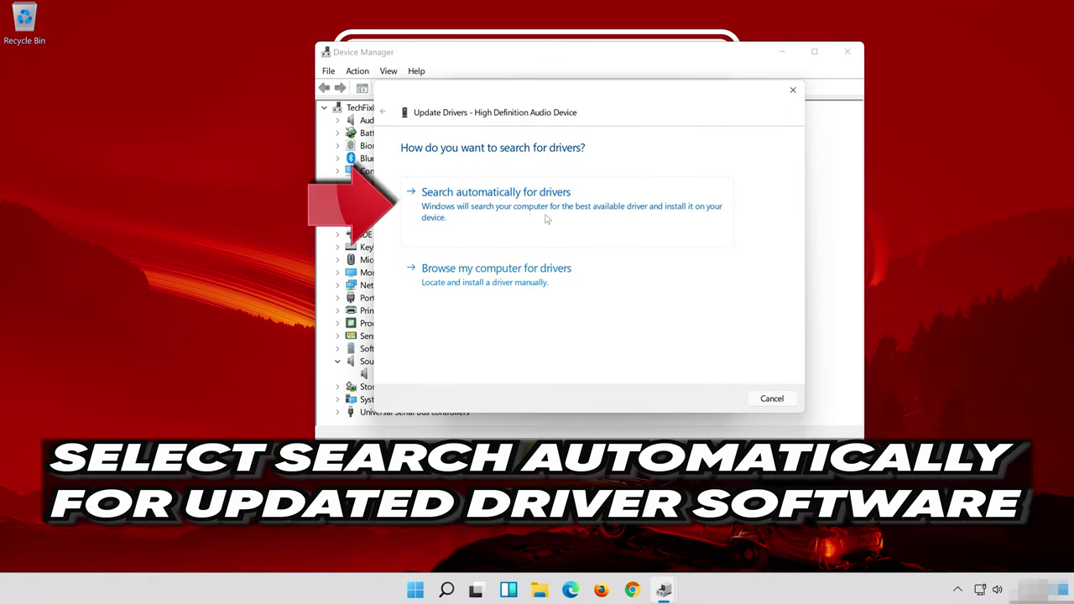
- Search automatically for audio drivers, continue the search in Windows Update, and check for updates
click(588, 214)
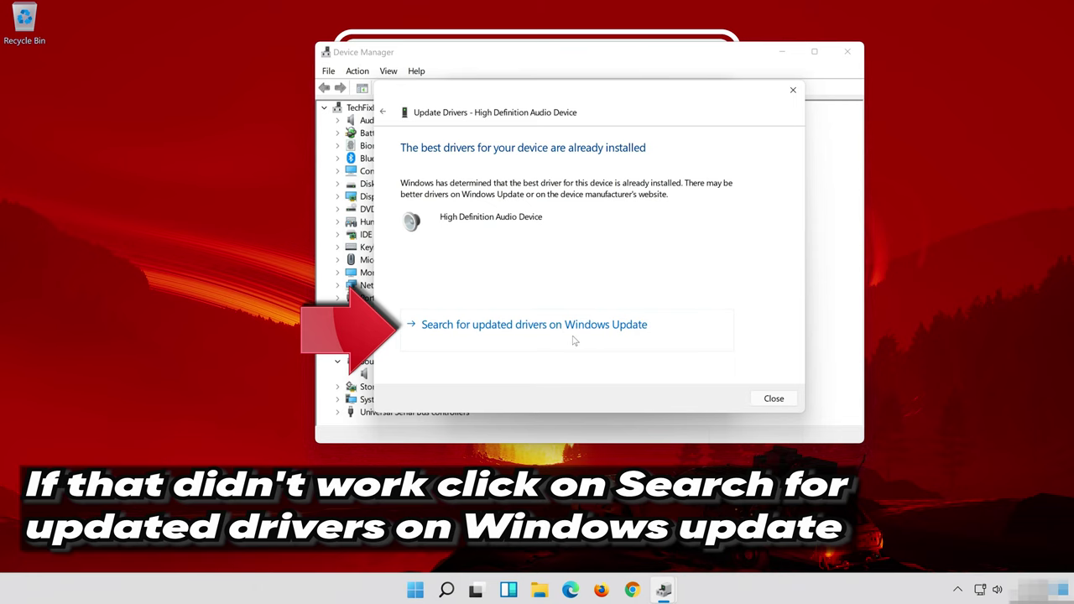
click(576, 339)
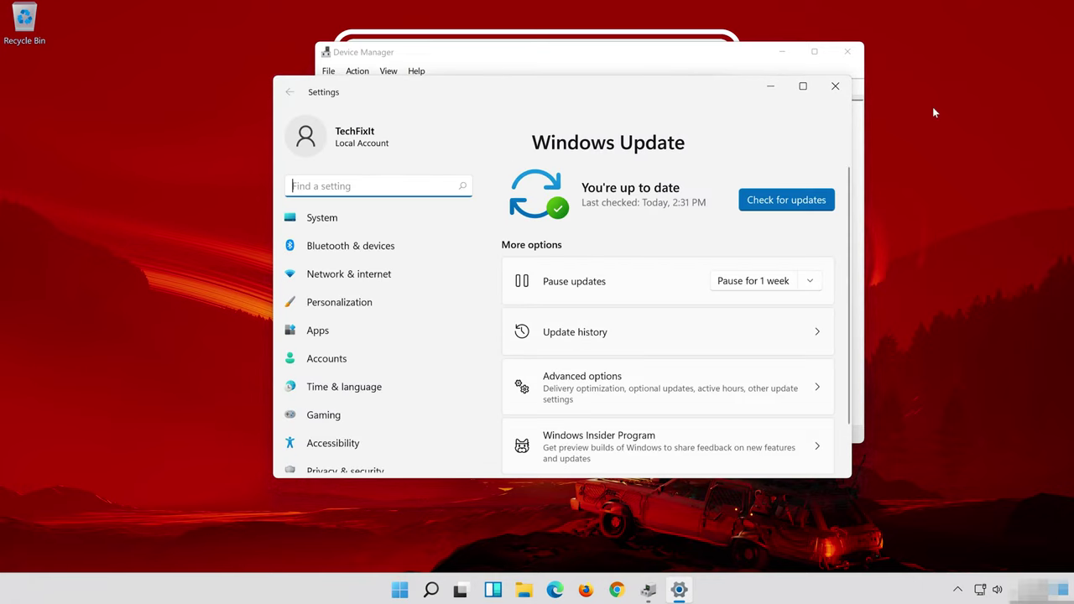
click(782, 199)
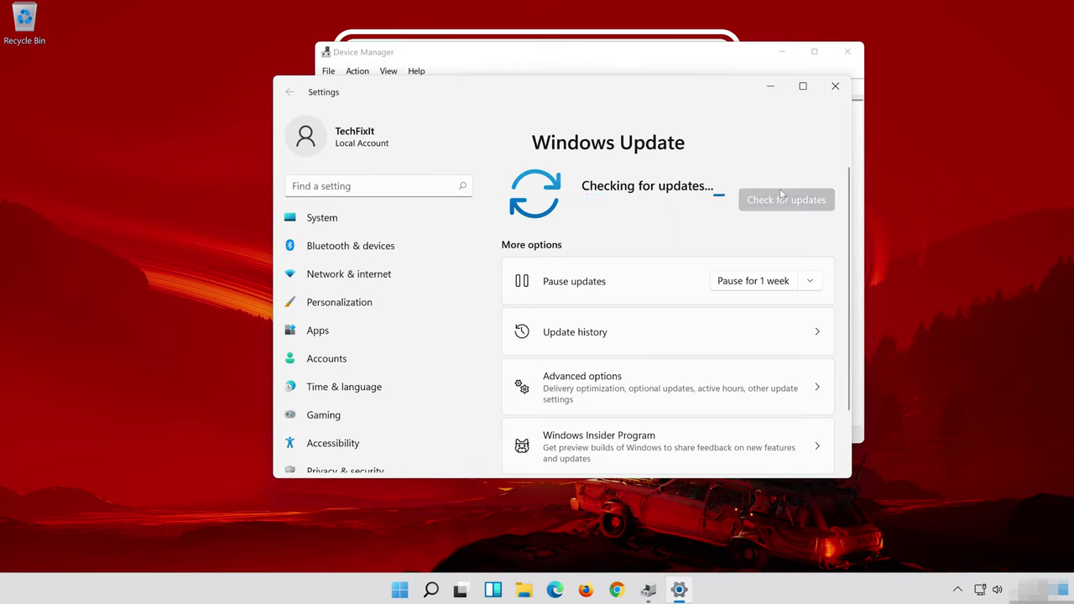